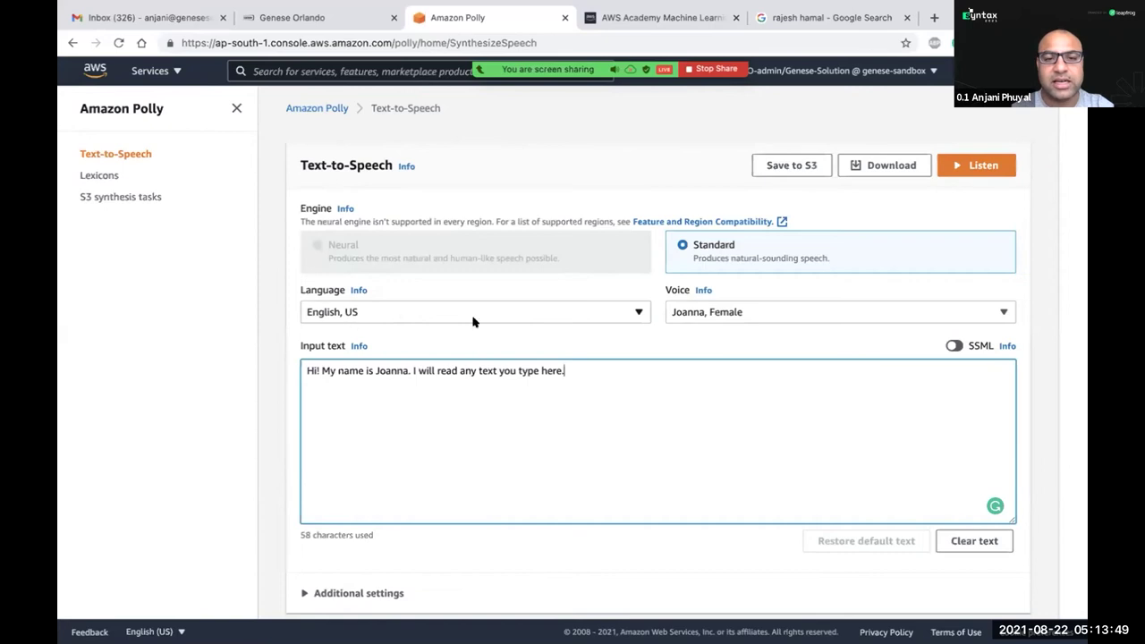
Keep Joanna as the voice and play the sample sentence aloud.
{"action": "left_click", "coordinate": [716, 313]}
{"action": "scroll", "coordinate": [702, 416], "scroll_direction": "down", "scroll_amount": 1}
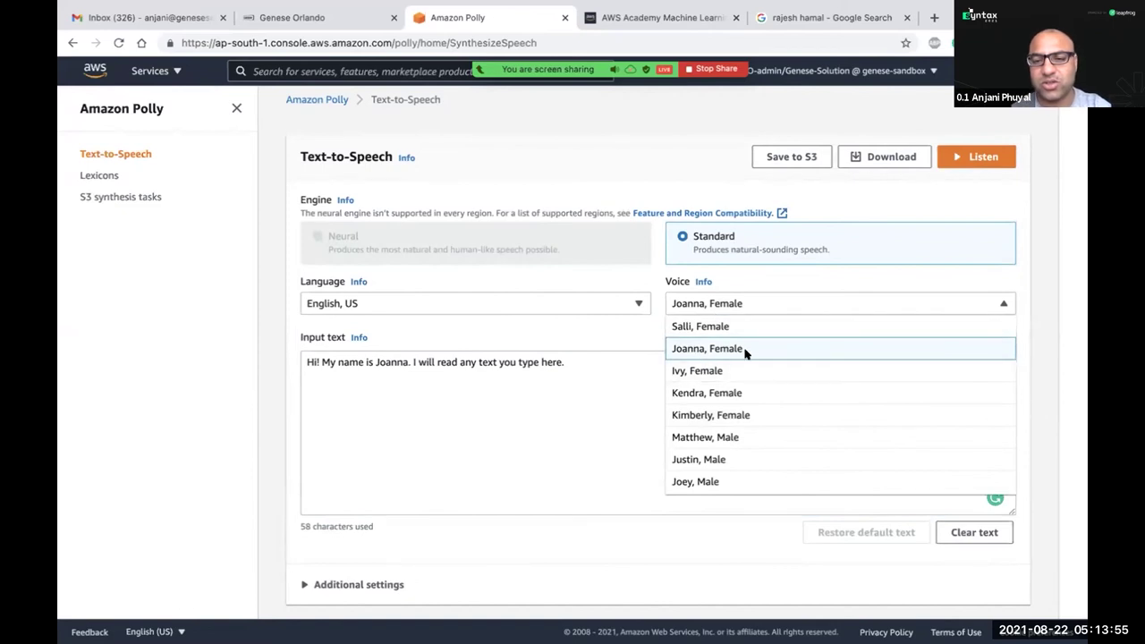
{"action": "left_click", "coordinate": [660, 399]}
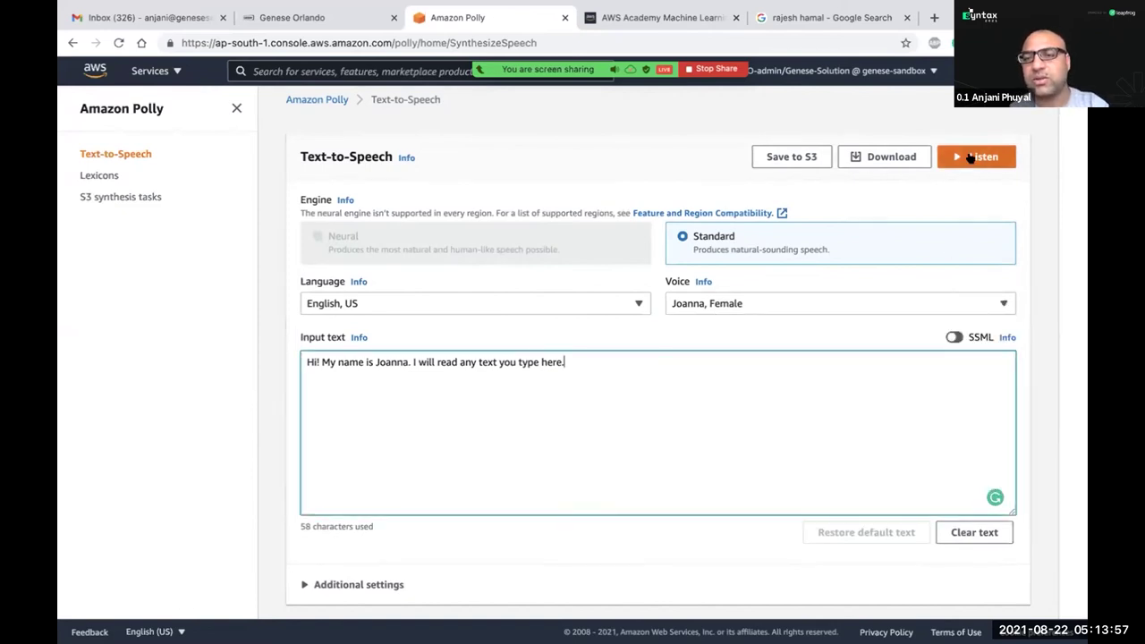
{"action": "left_click", "coordinate": [981, 156]}
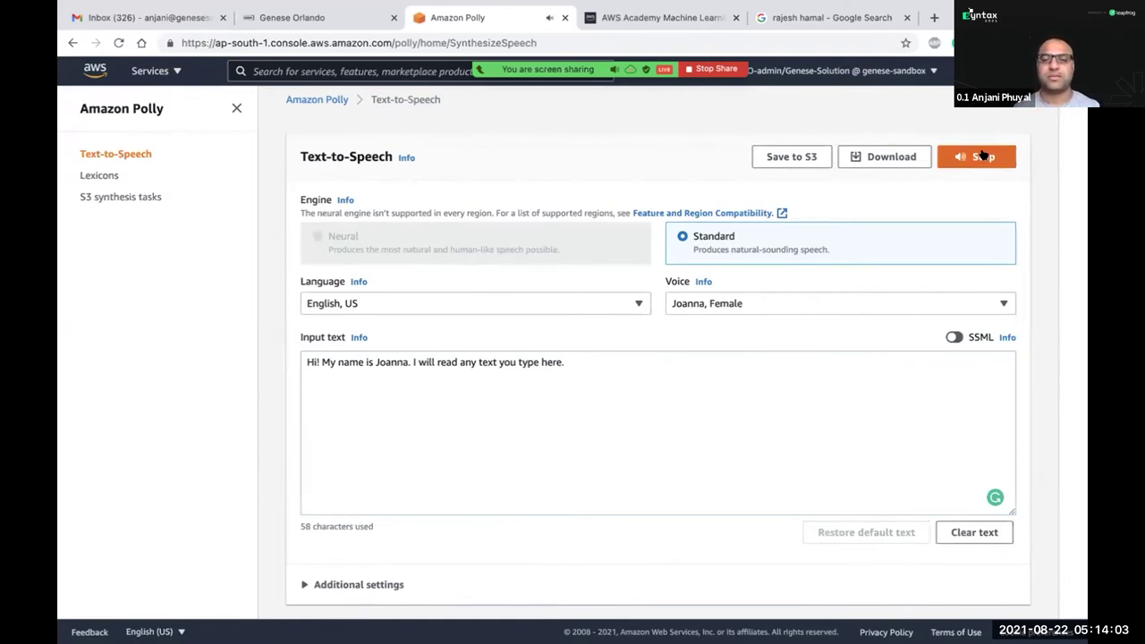
Add a self-introduction saying you are from Nepal below the sample and play it again.
{"action": "left_click", "coordinate": [606, 370]}
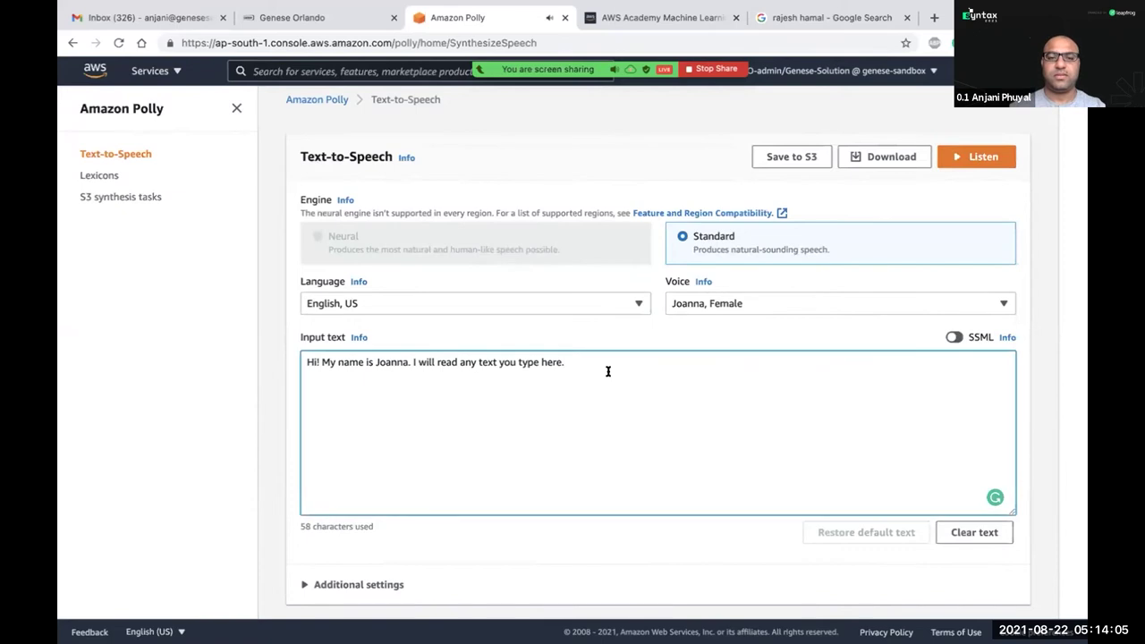
{"action": "key", "text": "Return"}
{"action": "key", "text": "Return"}
{"action": "type", "text": "Real"}
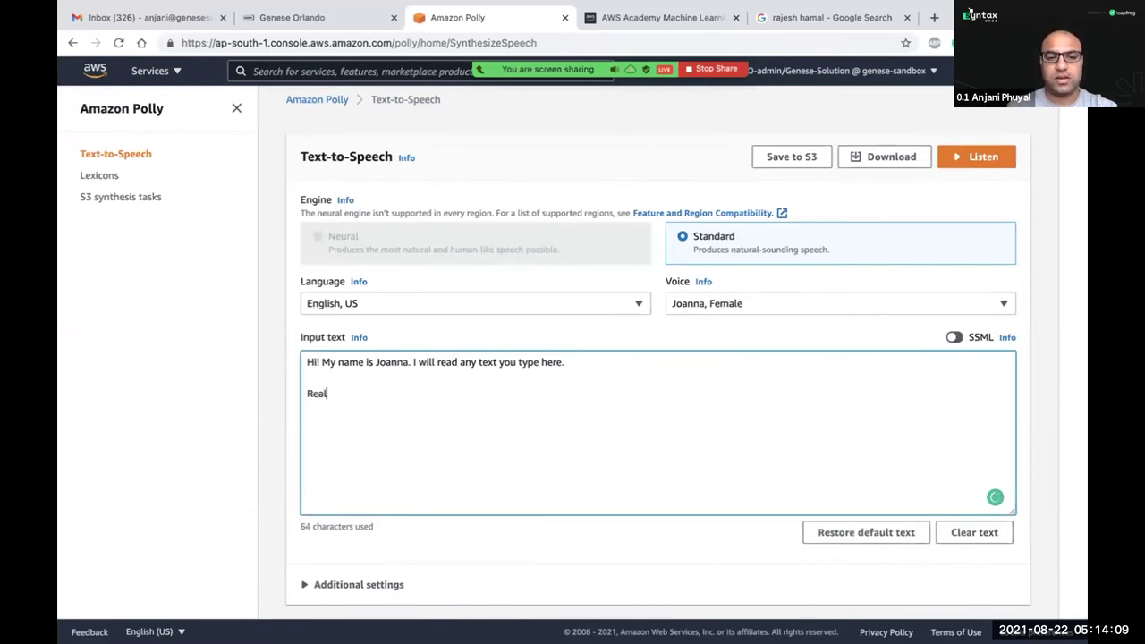
{"action": "type", "text": "ly then can you read  "}
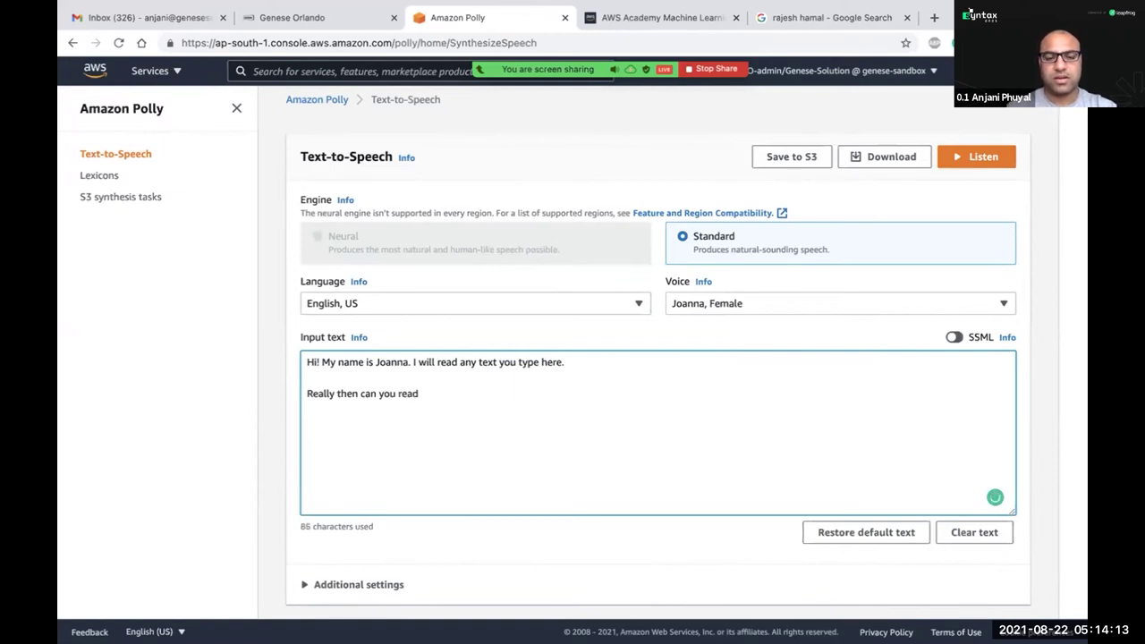
{"action": "type", "text": "I am "}
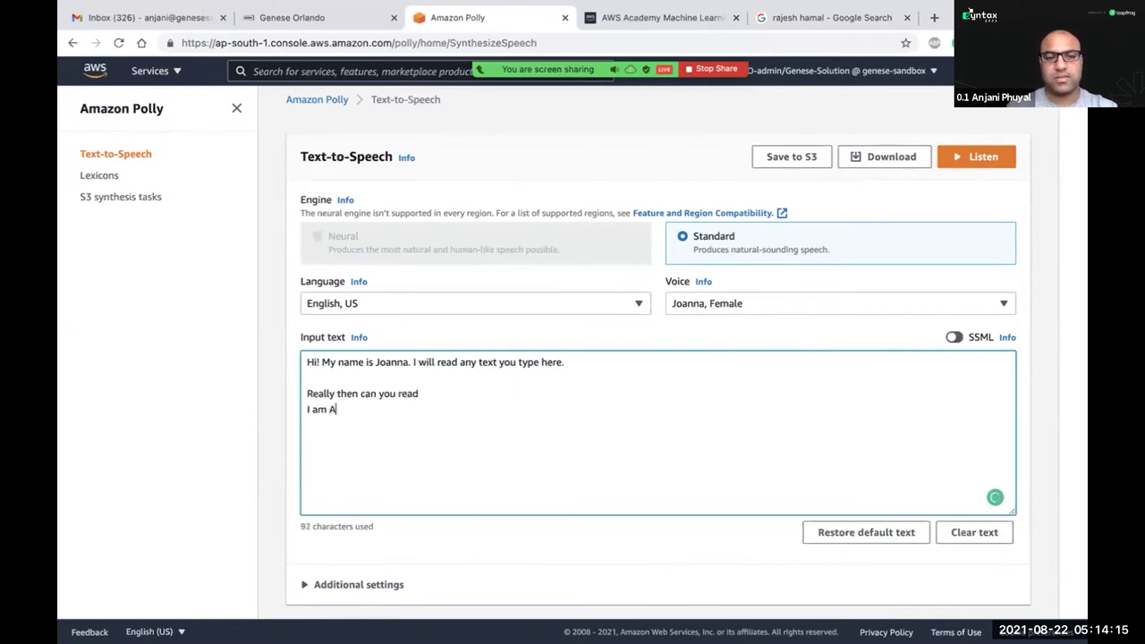
{"action": "type", "text": "Anjani "}
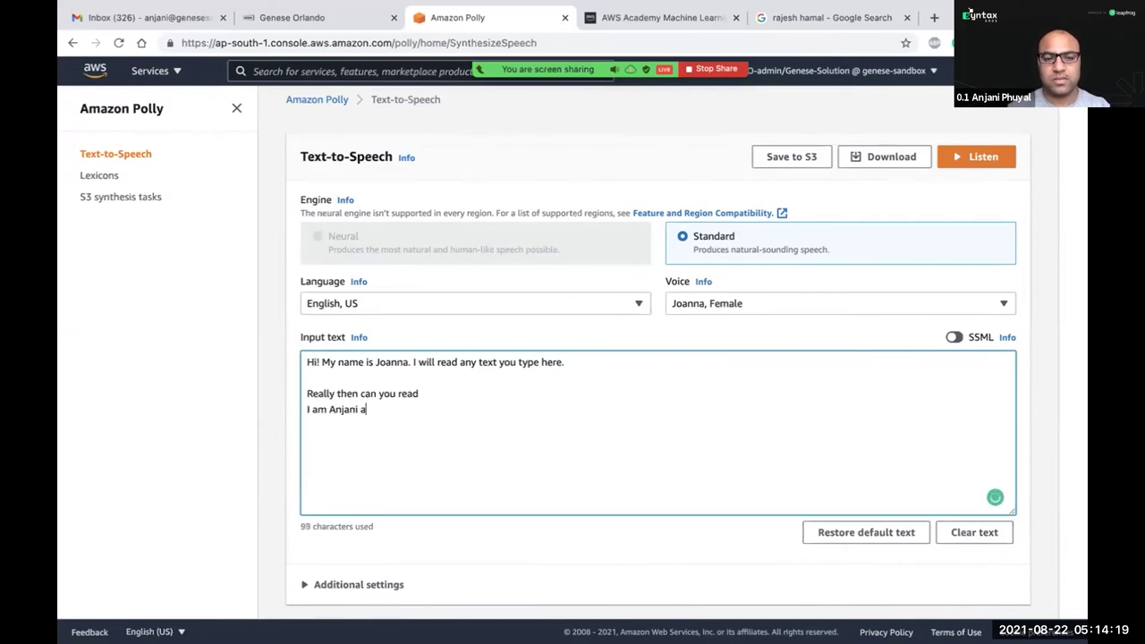
{"action": "type", "text": "and I am from Nepal."}
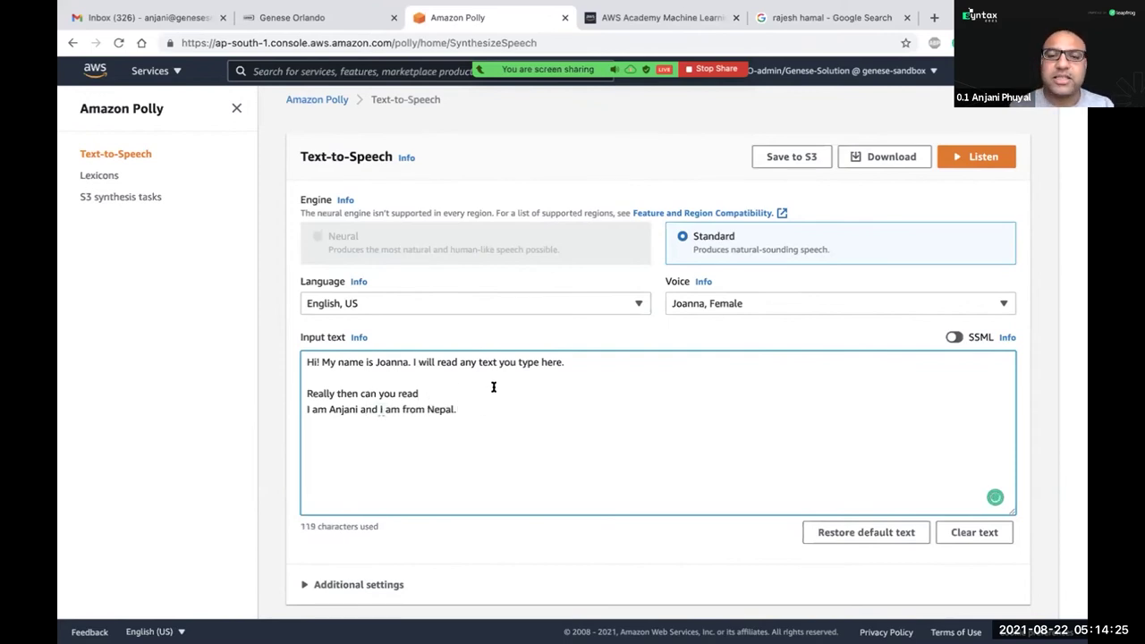
{"action": "left_click", "coordinate": [952, 159]}
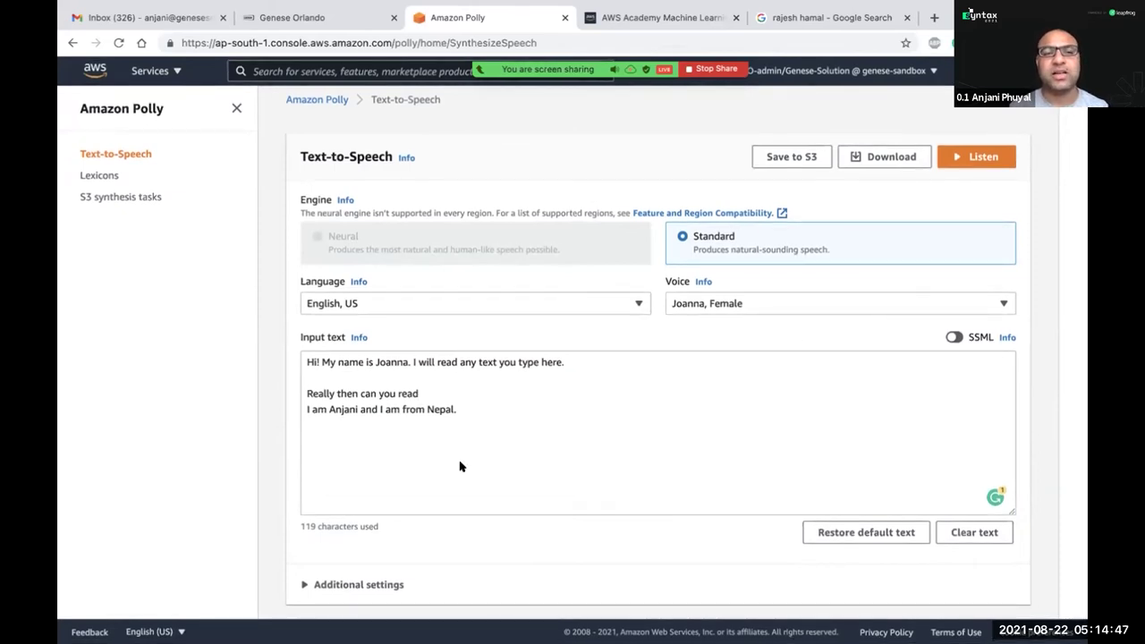
{"action": "scroll", "coordinate": [633, 399], "scroll_direction": "up", "scroll_amount": 1}
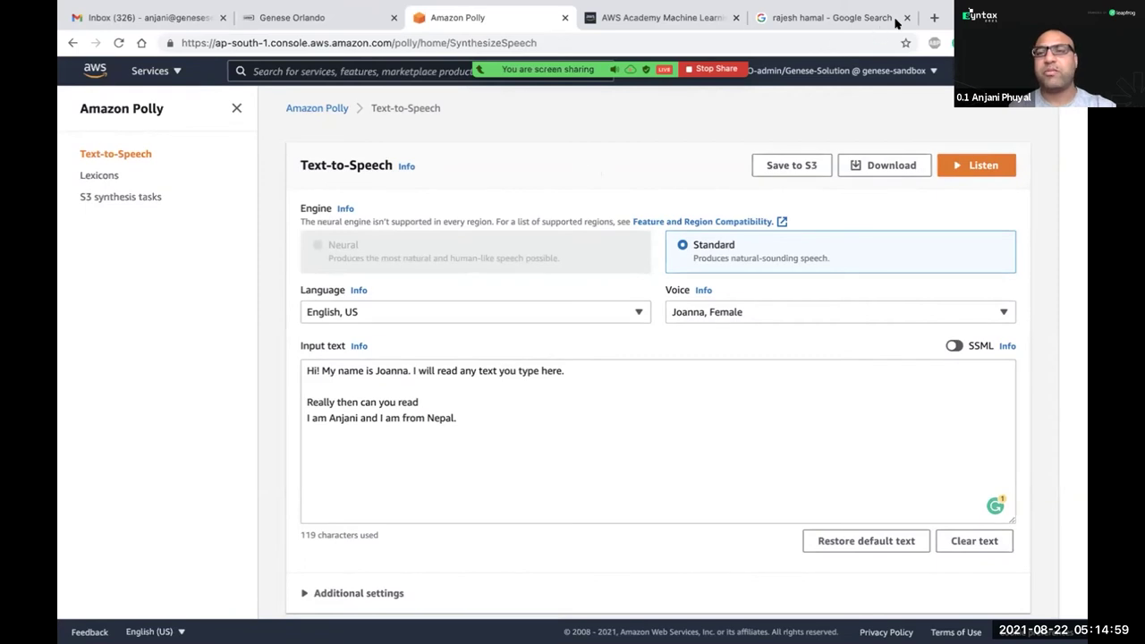
Search 'aws blogs' in a new tab and open the MemoryDB for Redis post.
{"action": "left_click", "coordinate": [934, 18]}
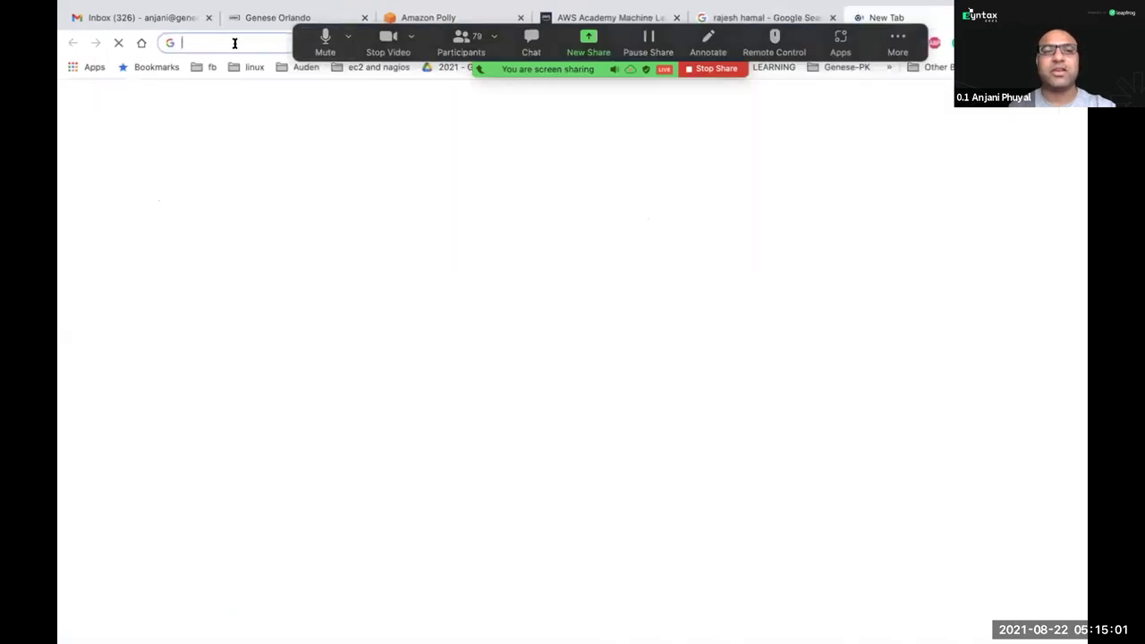
{"action": "type", "text": "aws "}
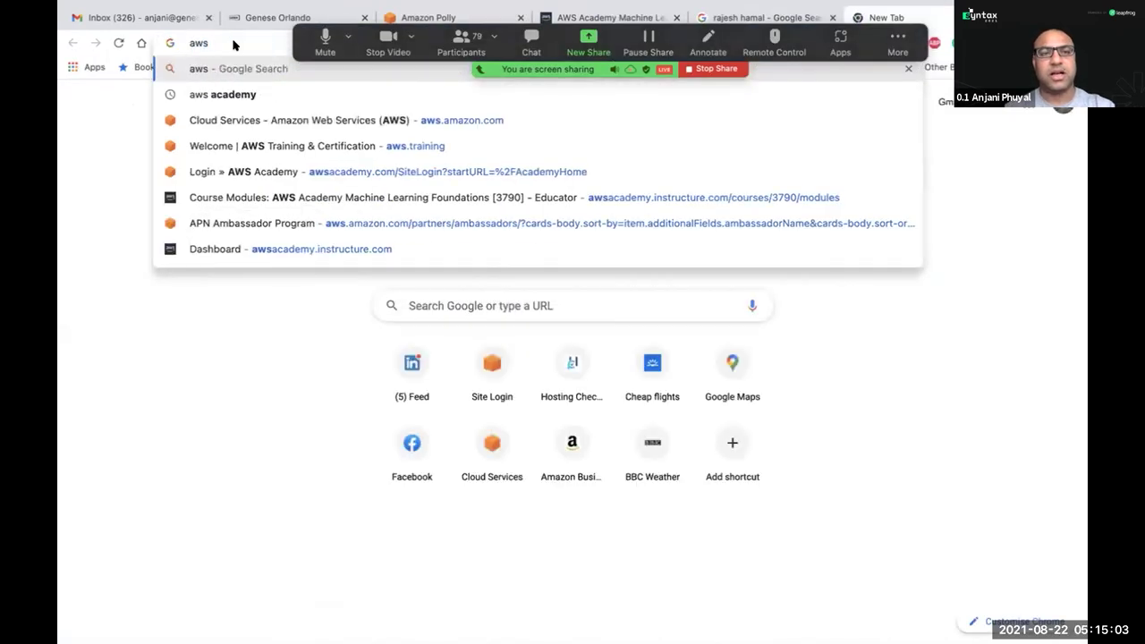
{"action": "type", "text": "blogs"}
{"action": "key", "text": "Return"}
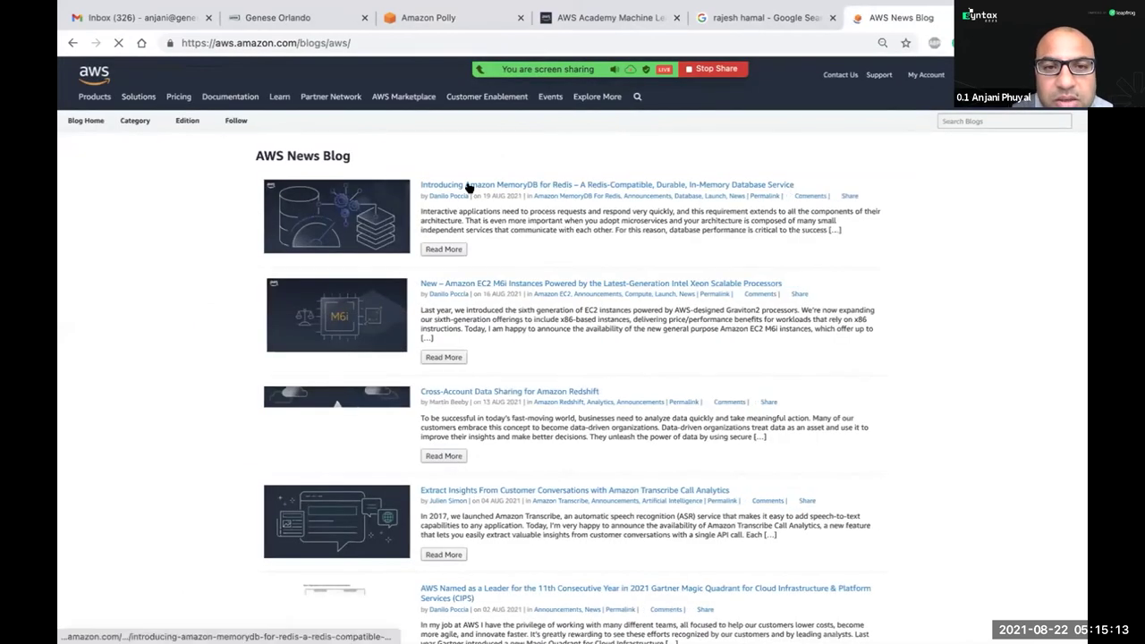
{"action": "left_click", "coordinate": [490, 183]}
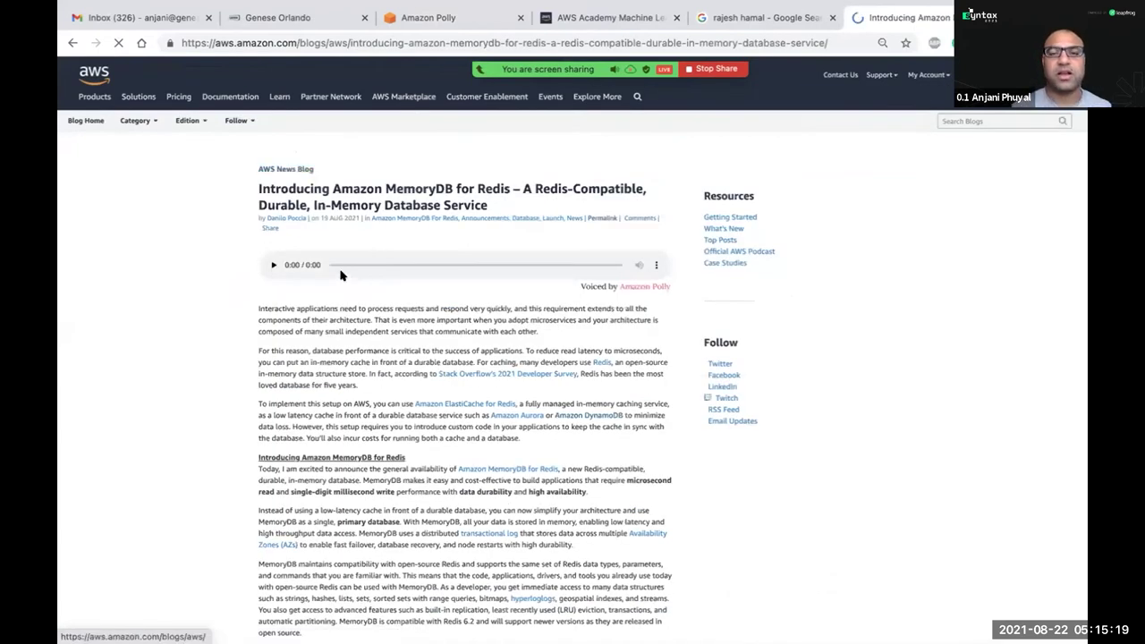
Play the article's Polly narration to about 0:09, pause it, and open a new tab.
{"action": "scroll", "coordinate": [340, 275], "scroll_direction": "up", "scroll_amount": 3}
{"action": "scroll", "coordinate": [358, 383], "scroll_direction": "down", "scroll_amount": 5}
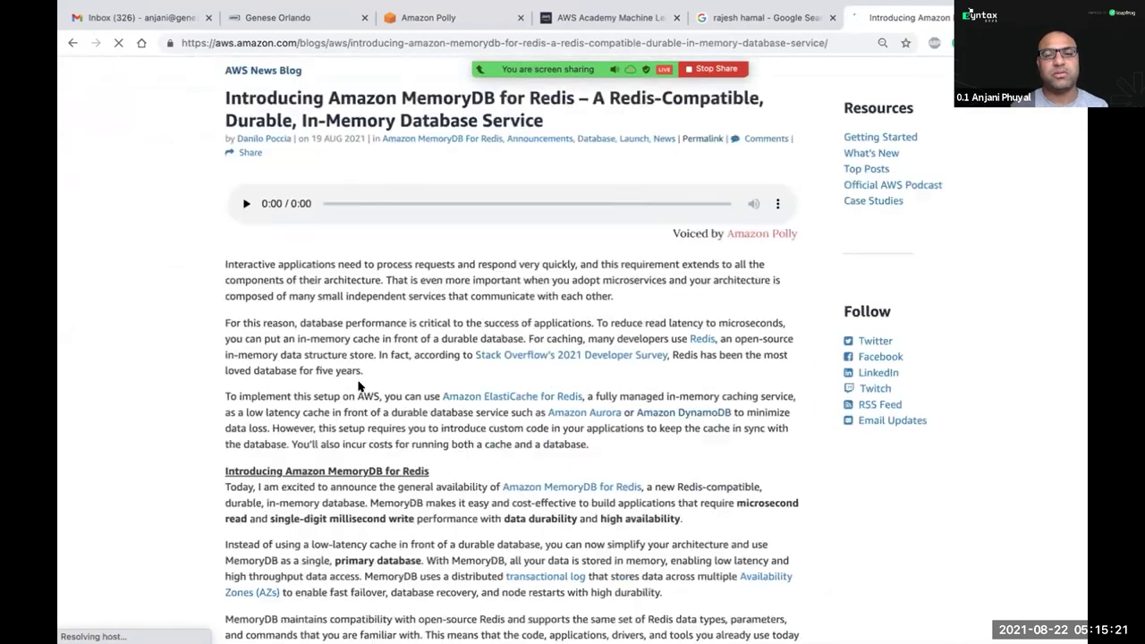
{"action": "scroll", "coordinate": [358, 383], "scroll_direction": "down", "scroll_amount": 4}
{"action": "scroll", "coordinate": [358, 382], "scroll_direction": "up", "scroll_amount": 7}
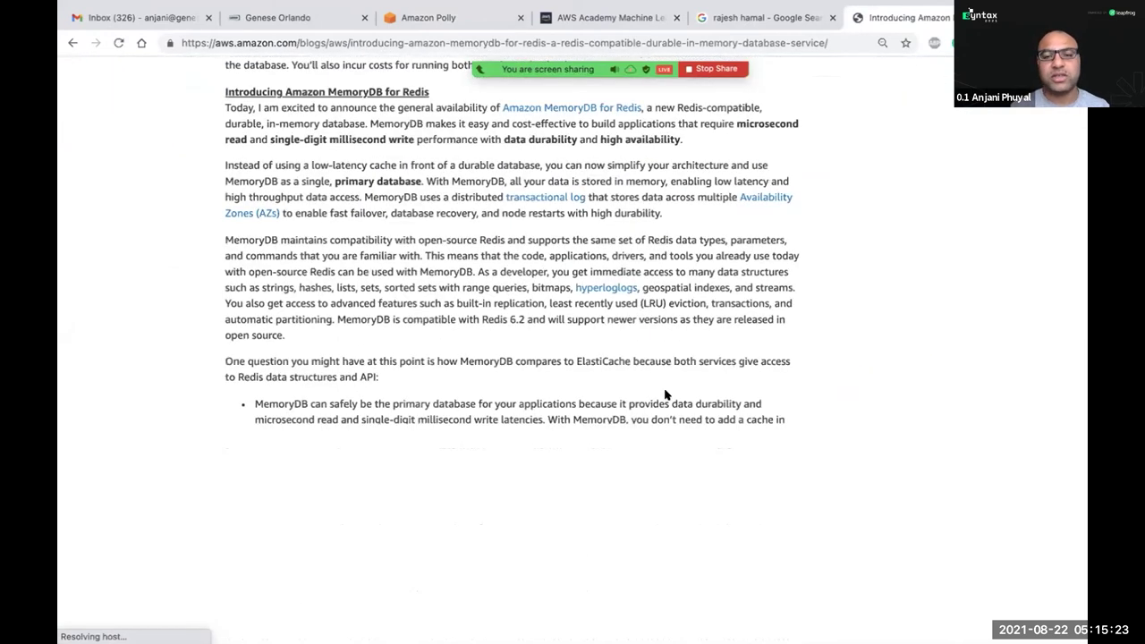
{"action": "scroll", "coordinate": [689, 375], "scroll_direction": "down", "scroll_amount": 1}
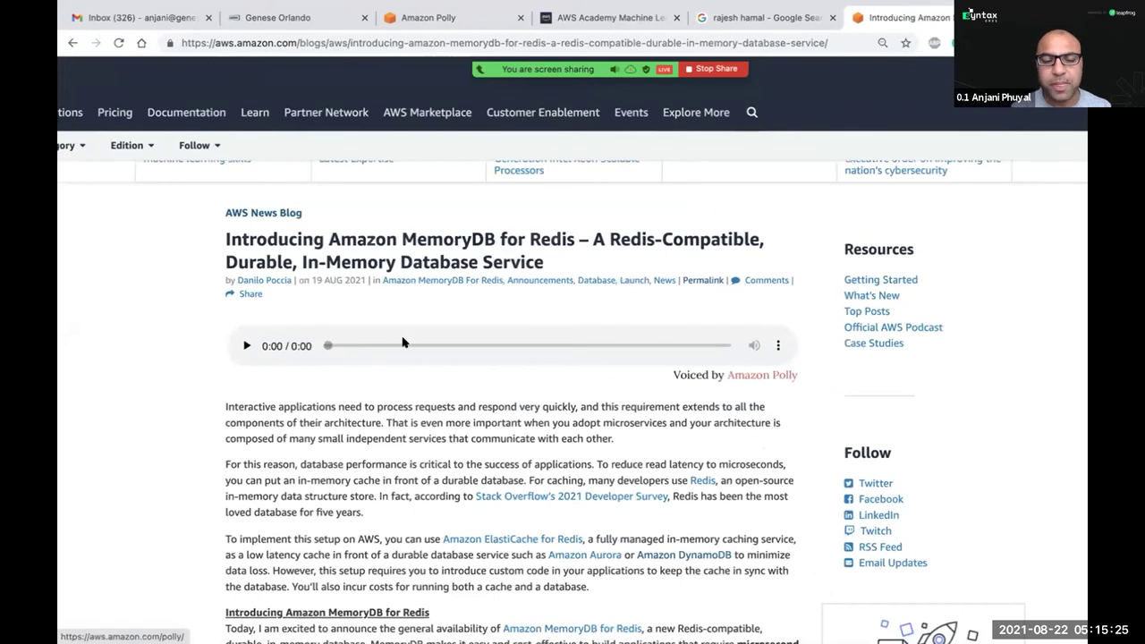
{"action": "left_click", "coordinate": [246, 345]}
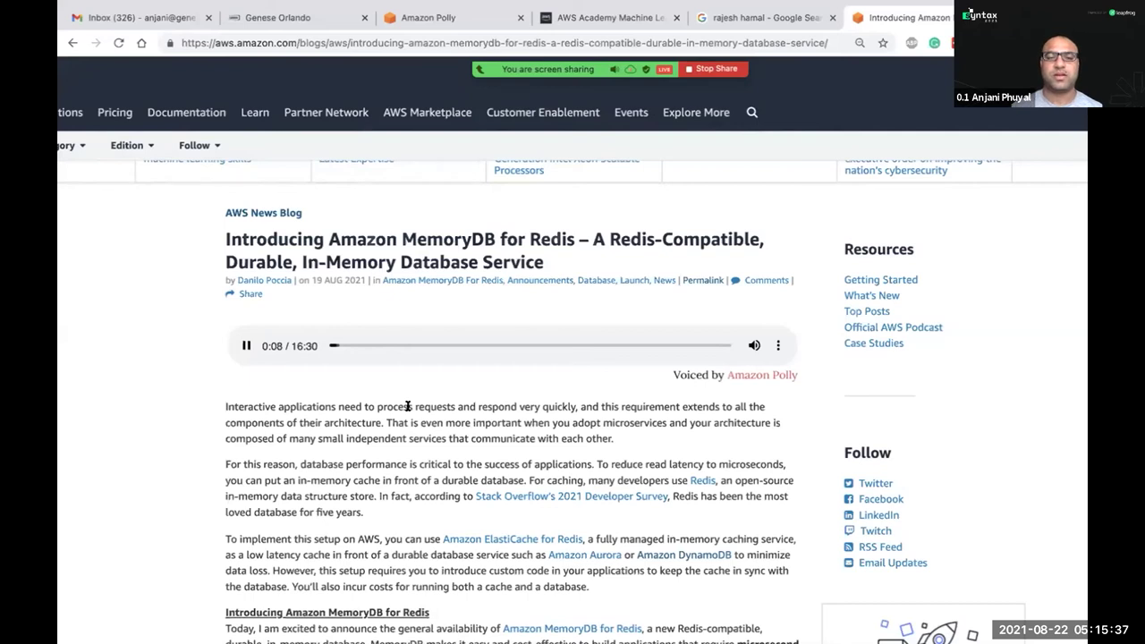
{"action": "left_click", "coordinate": [244, 346]}
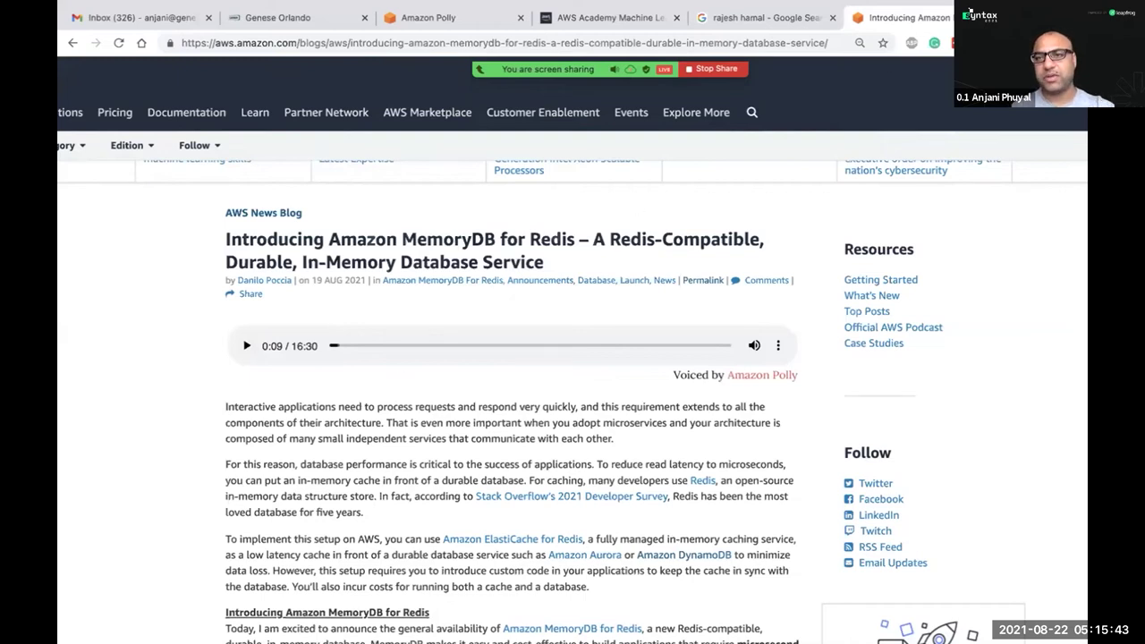
{"action": "key", "text": "ctrl+t"}
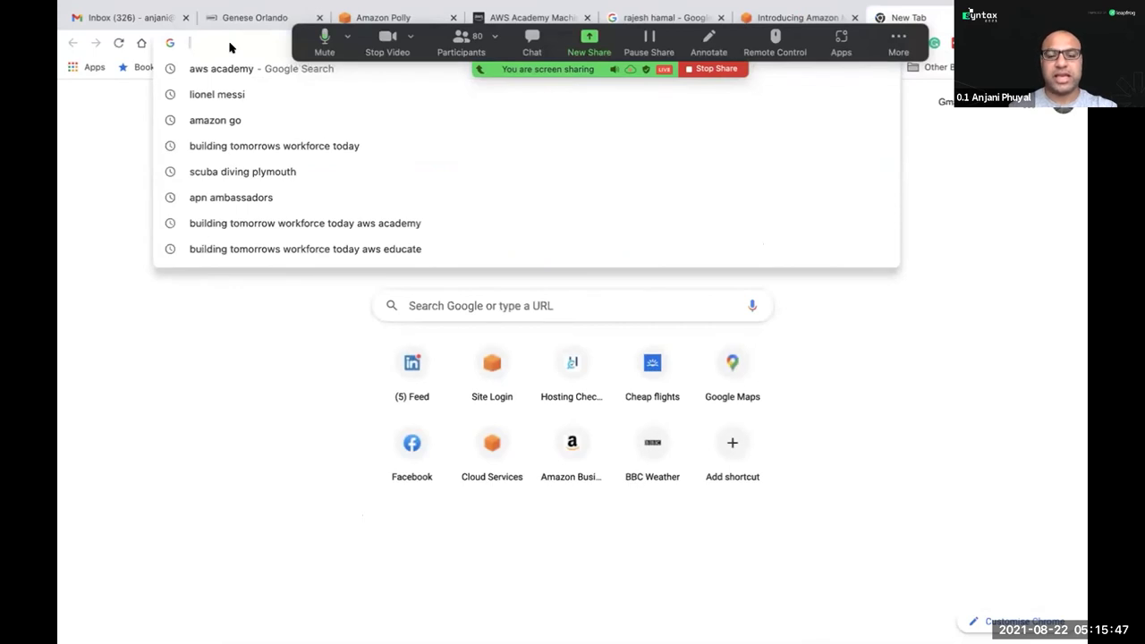
Search 'online' to reach the onlinekhabar.com news site.
{"action": "type", "text": "nepal"}
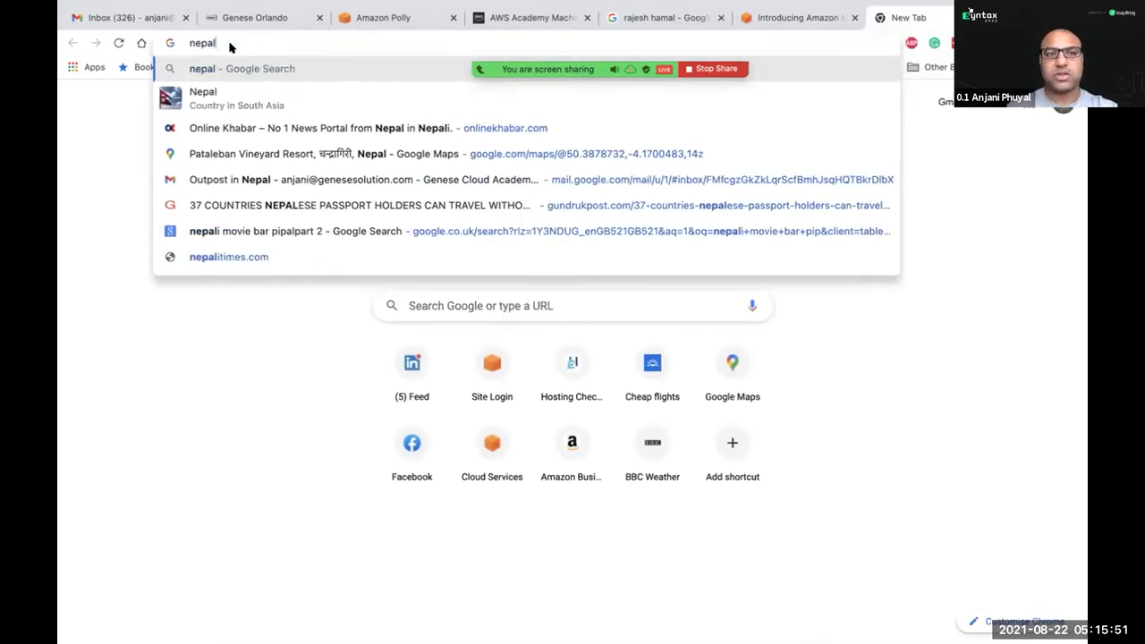
{"action": "double_click", "coordinate": [312, 43]}
{"action": "type", "text": "online"}
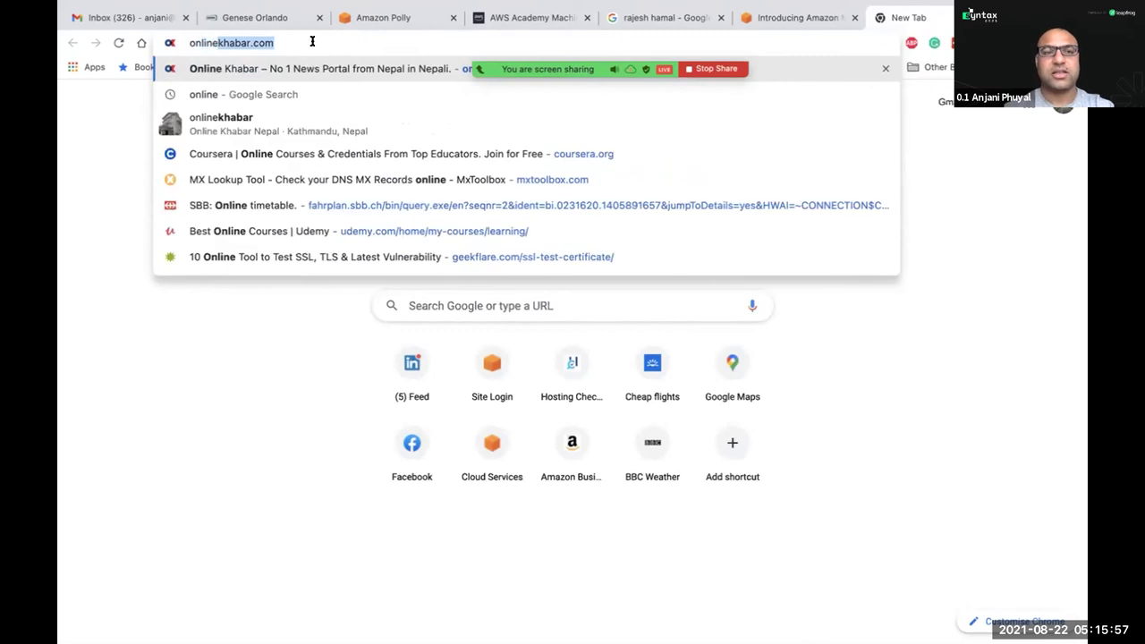
{"action": "key", "text": "Return"}
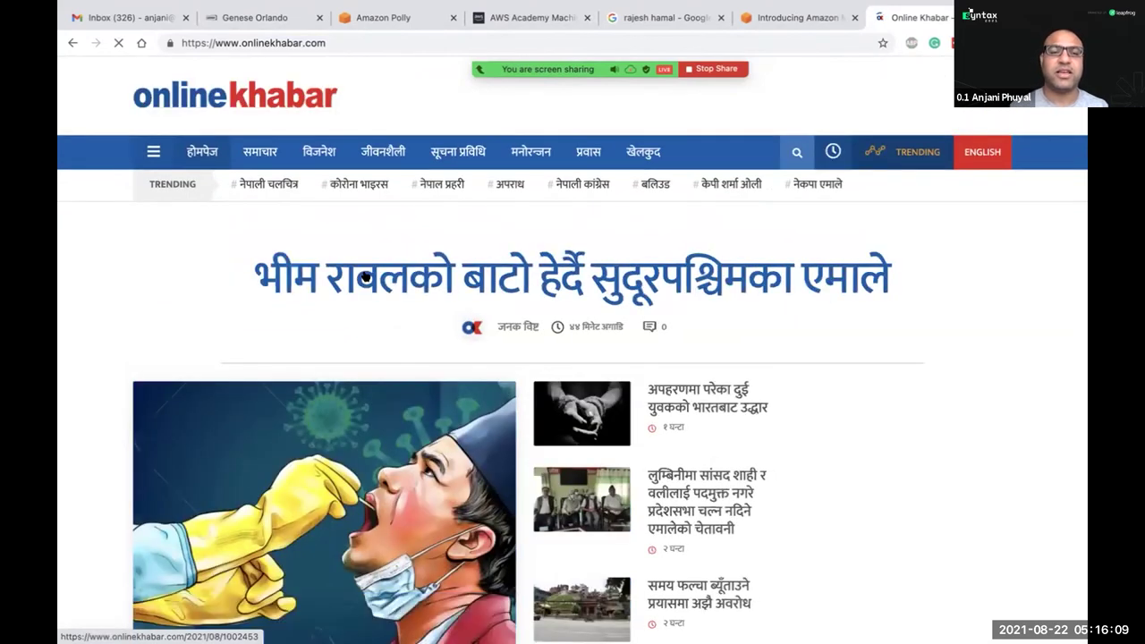
Open the top headline article and select its first Nepali paragraph.
{"action": "left_click", "coordinate": [366, 278]}
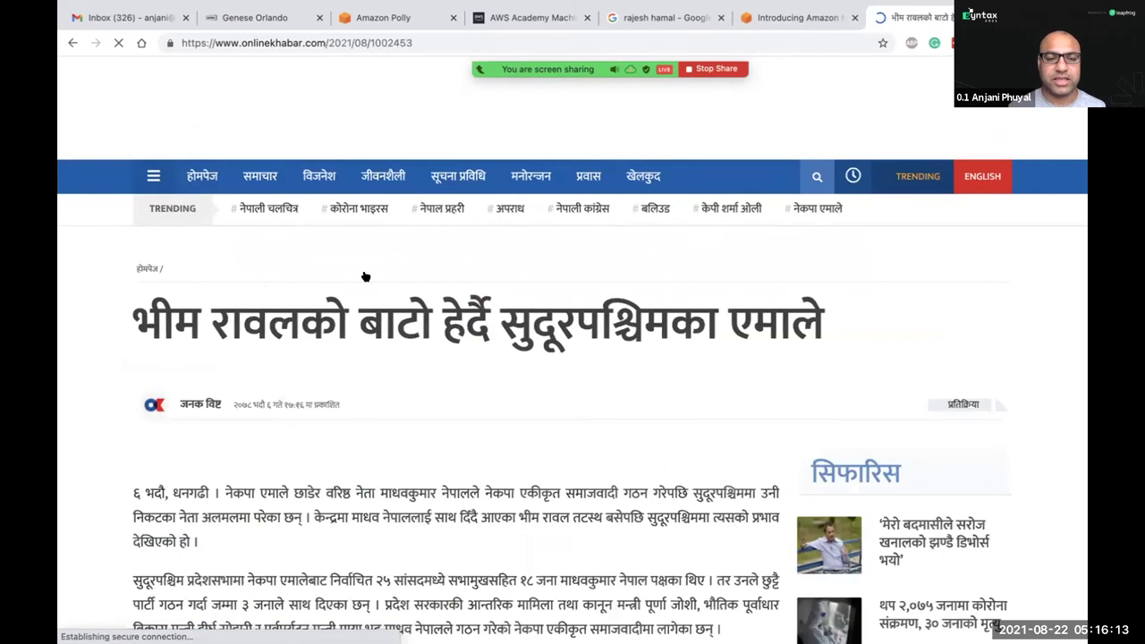
{"action": "scroll", "coordinate": [360, 567], "scroll_direction": "down", "scroll_amount": 2}
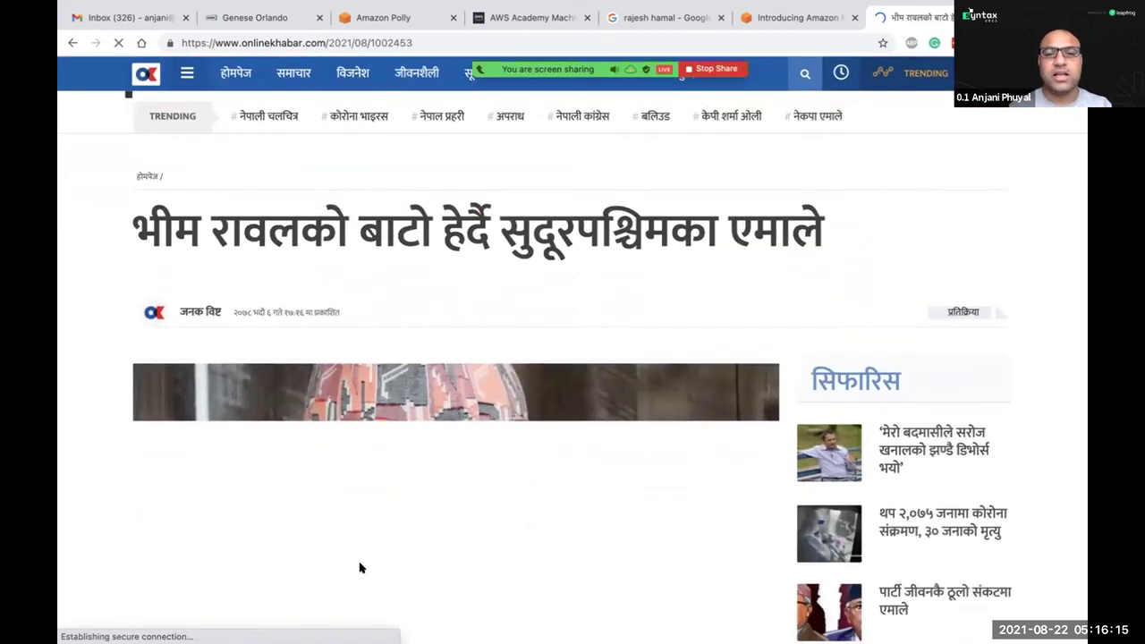
{"action": "scroll", "coordinate": [360, 567], "scroll_direction": "down", "scroll_amount": 5}
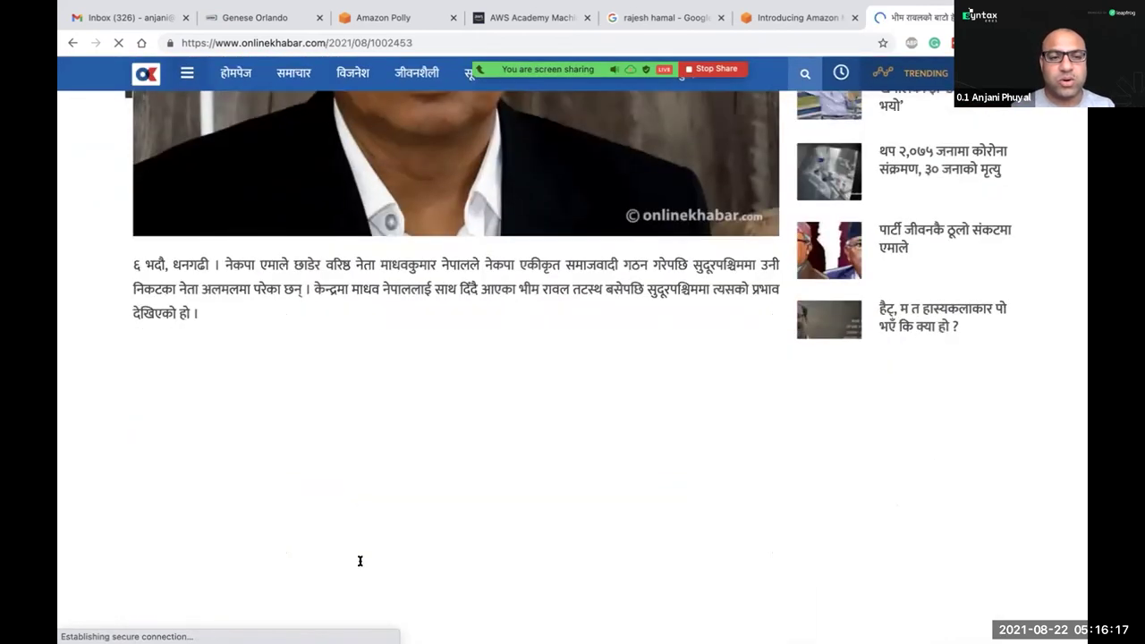
{"action": "scroll", "coordinate": [360, 560], "scroll_direction": "up", "scroll_amount": 3}
{"action": "scroll", "coordinate": [193, 411], "scroll_direction": "down", "scroll_amount": 1}
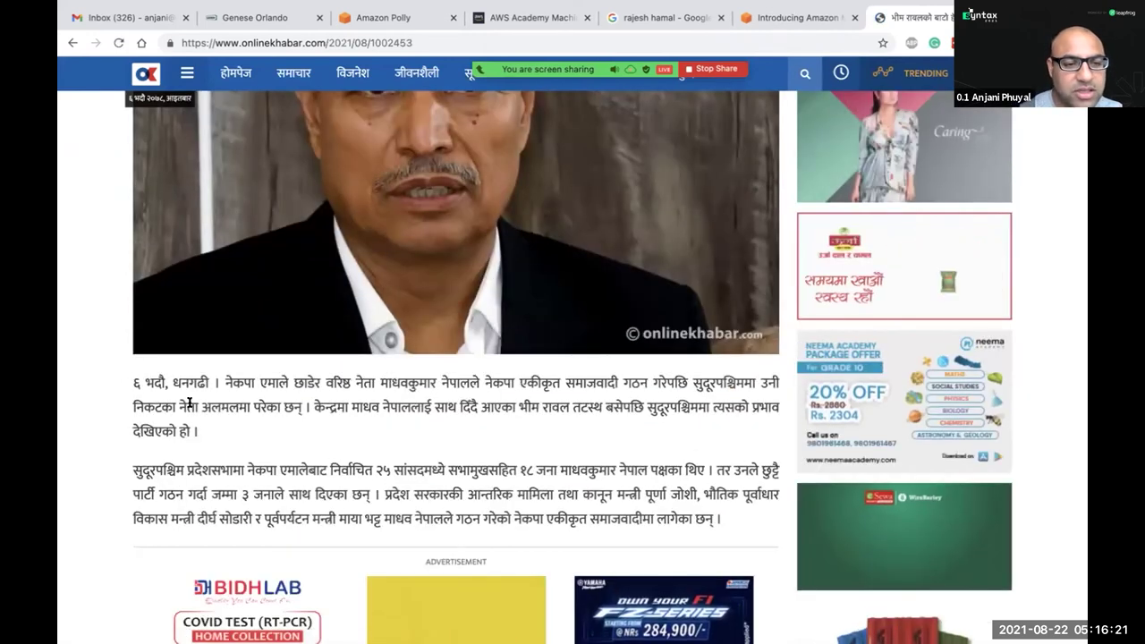
{"action": "left_click_drag", "start_coordinate": [135, 382], "coordinate": [210, 434]}
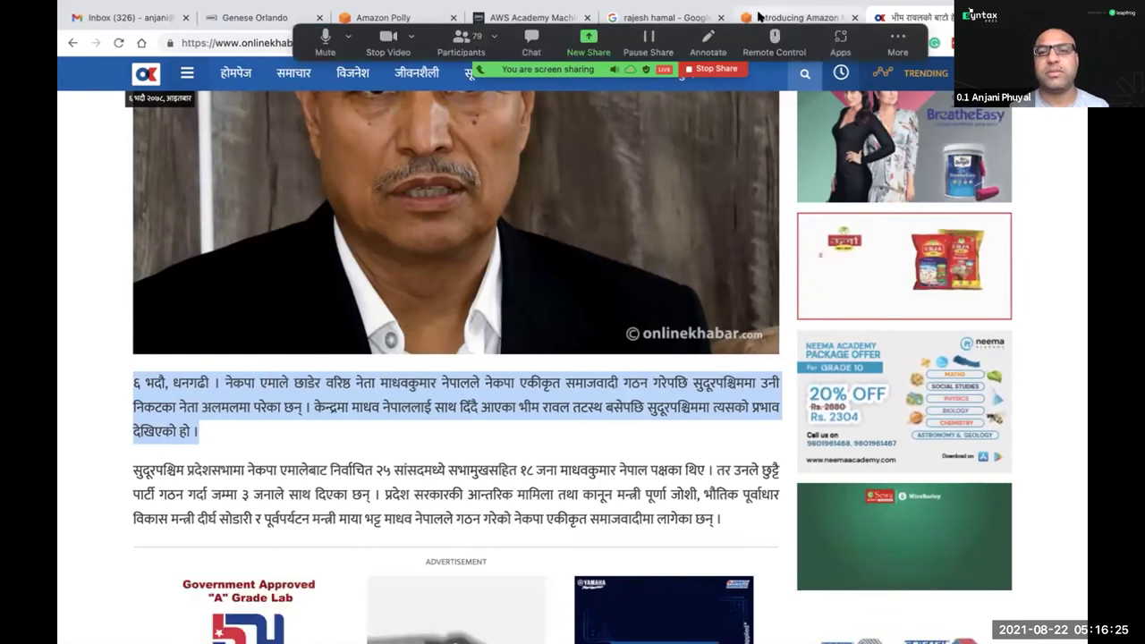
Close the MemoryDB blog tab and the leftover Google search tab.
{"action": "left_click", "coordinate": [758, 16]}
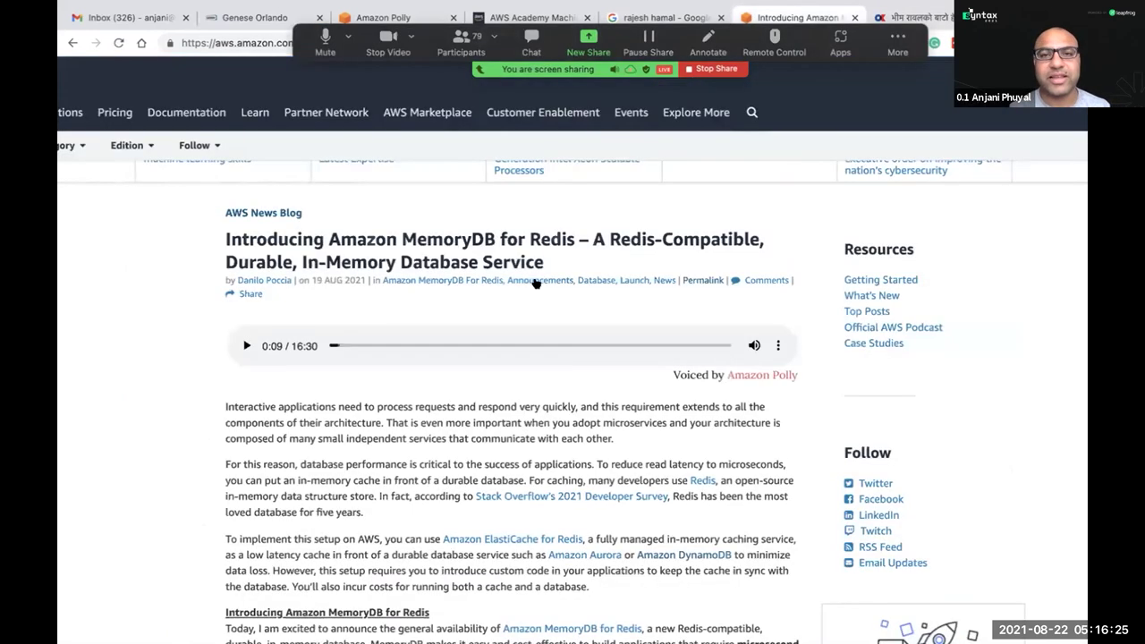
{"action": "left_click", "coordinate": [856, 17]}
{"action": "left_click", "coordinate": [721, 17]}
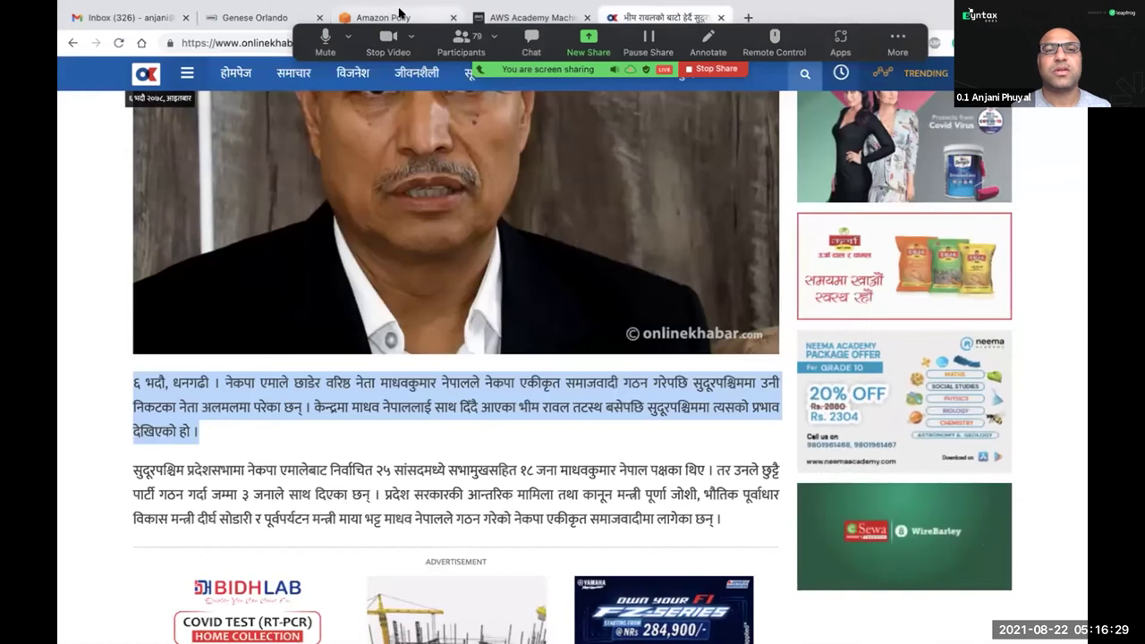
Set the Polly speech language to Hindi, giving the Aditi female voice.
{"action": "left_click", "coordinate": [399, 15]}
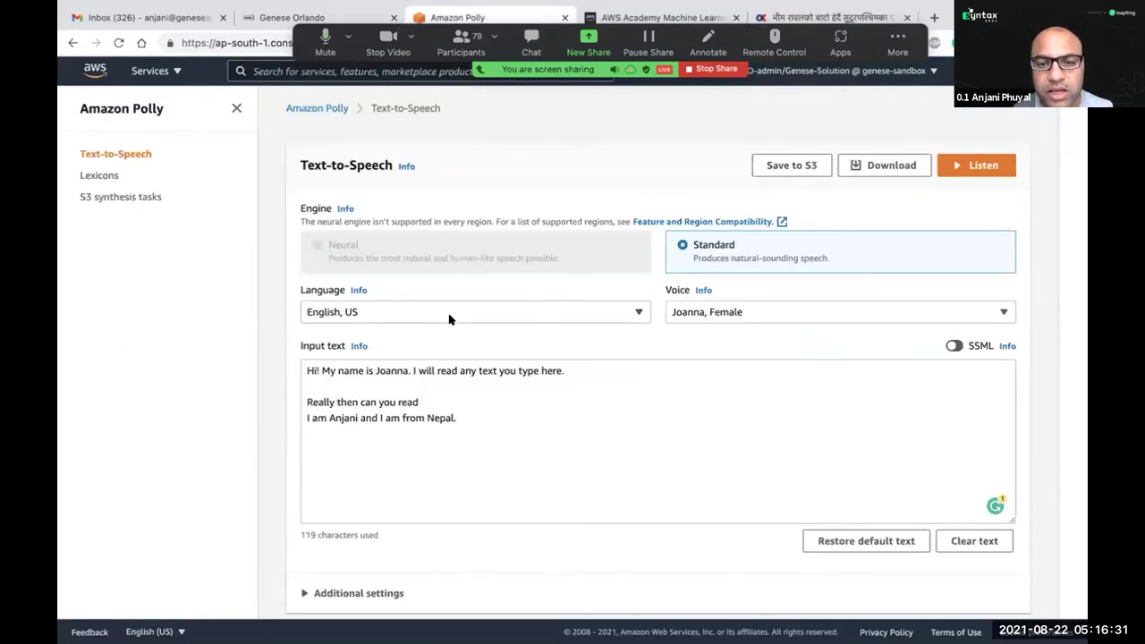
{"action": "left_click", "coordinate": [439, 315]}
{"action": "scroll", "coordinate": [409, 491], "scroll_direction": "down", "scroll_amount": 5}
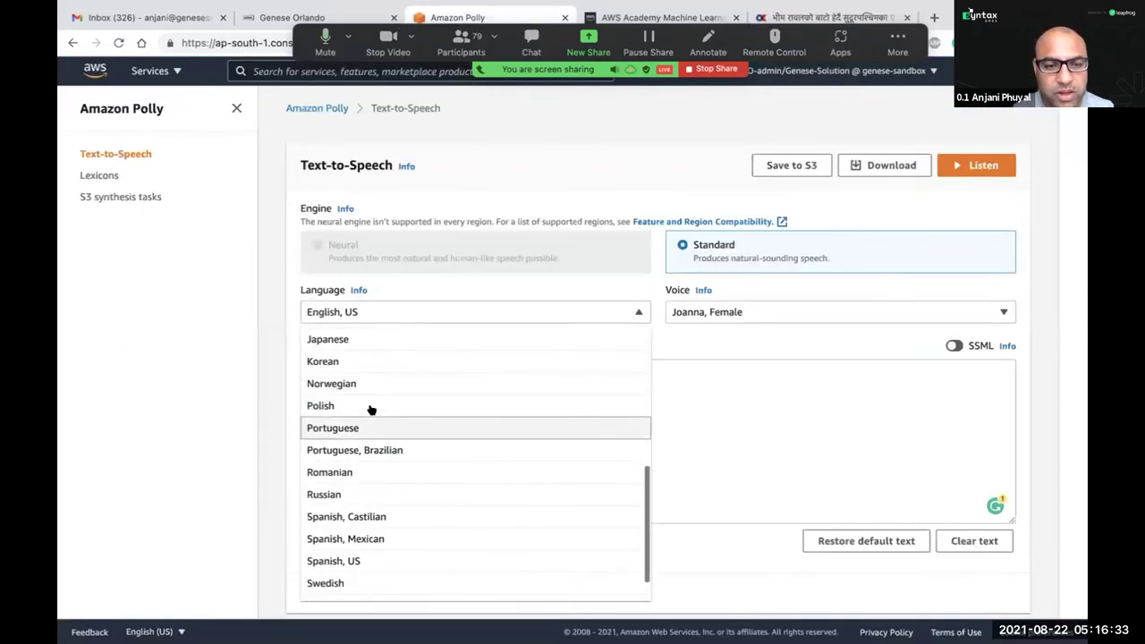
{"action": "scroll", "coordinate": [358, 420], "scroll_direction": "up", "scroll_amount": 2}
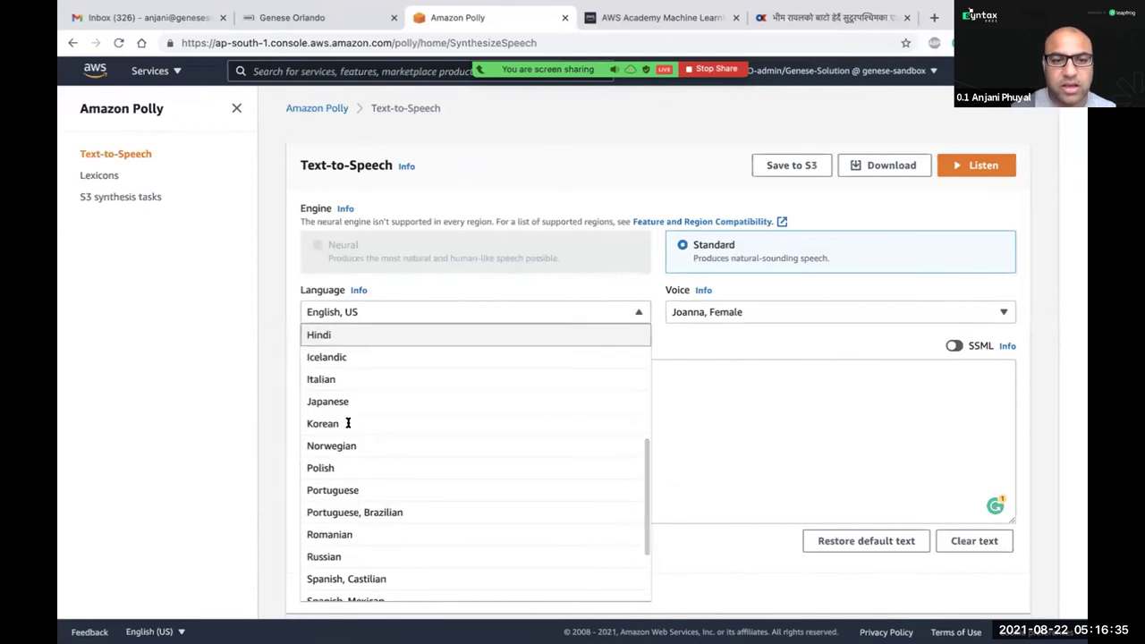
{"action": "left_click", "coordinate": [358, 334]}
{"action": "left_click", "coordinate": [390, 313]}
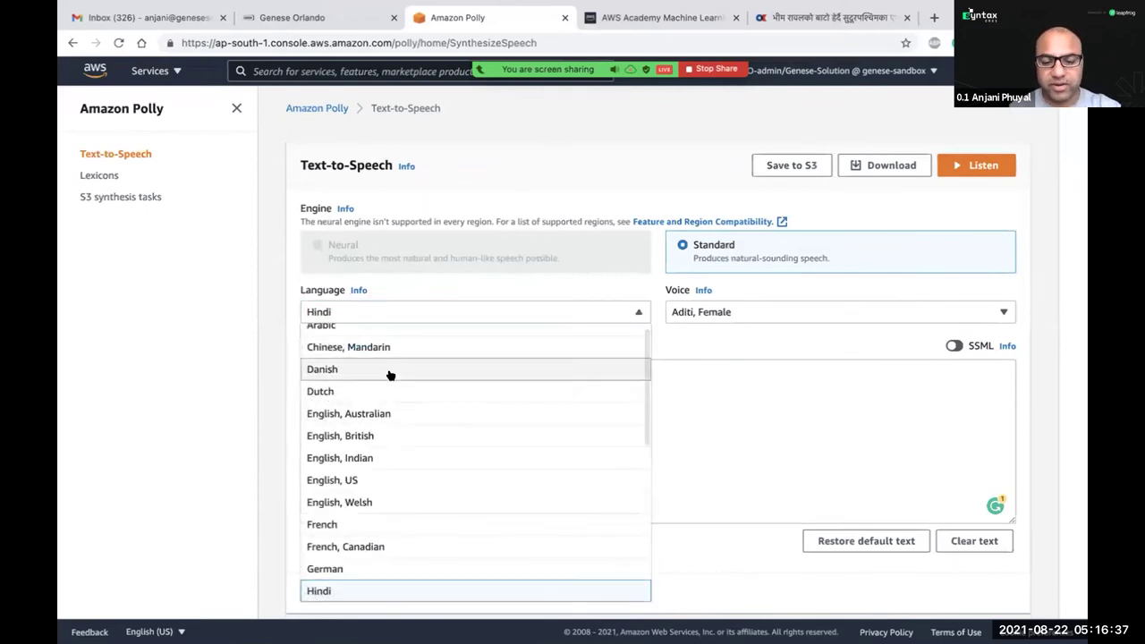
{"action": "left_click", "coordinate": [320, 587]}
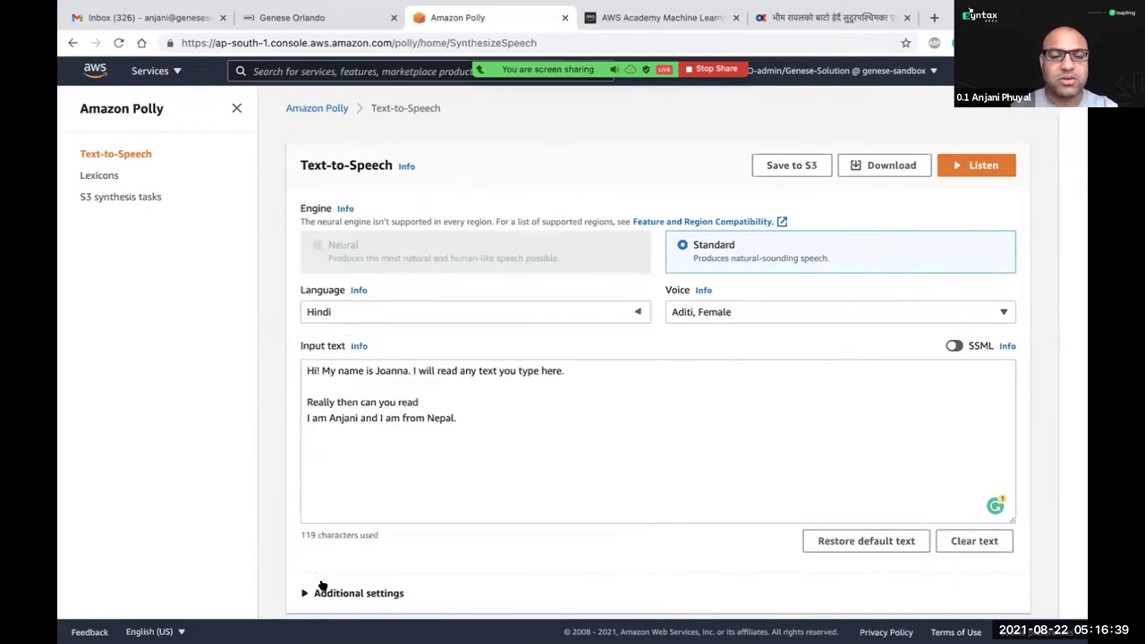
Select all of the existing Polly input text.
{"action": "triple_click", "coordinate": [463, 405]}
{"action": "left_click", "coordinate": [465, 418]}
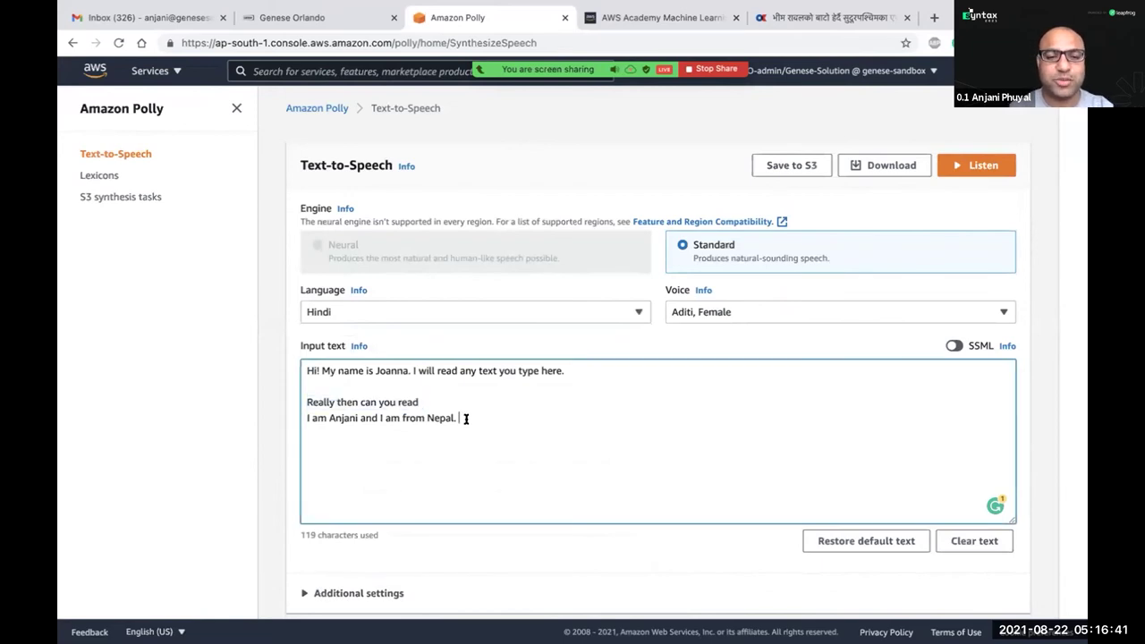
{"action": "left_click_drag", "start_coordinate": [465, 418], "coordinate": [288, 365]}
Type a person's name over the input, then copy the highlighted Nepali news paragraph.
{"action": "type", "text": "bartika rai"}
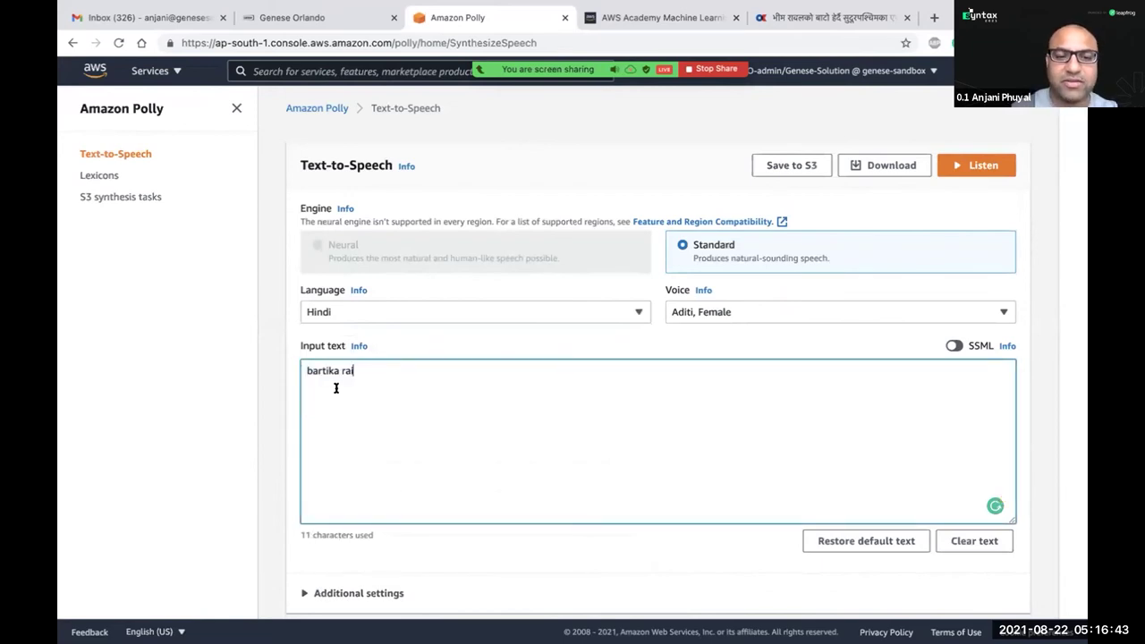
{"action": "left_click", "coordinate": [795, 18]}
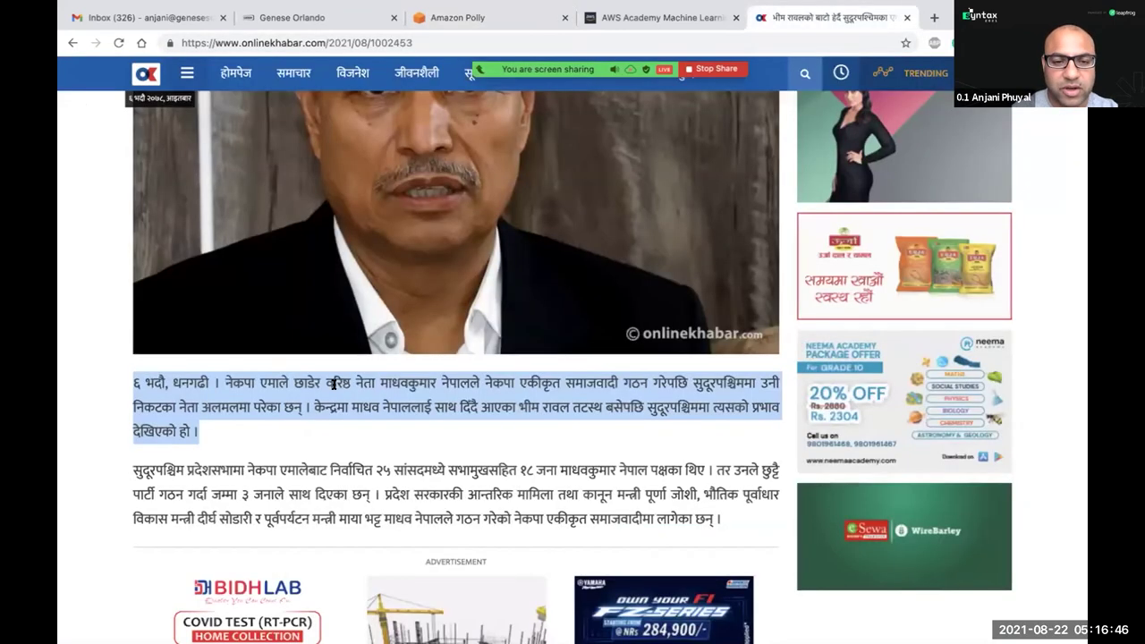
{"action": "right_click", "coordinate": [334, 386]}
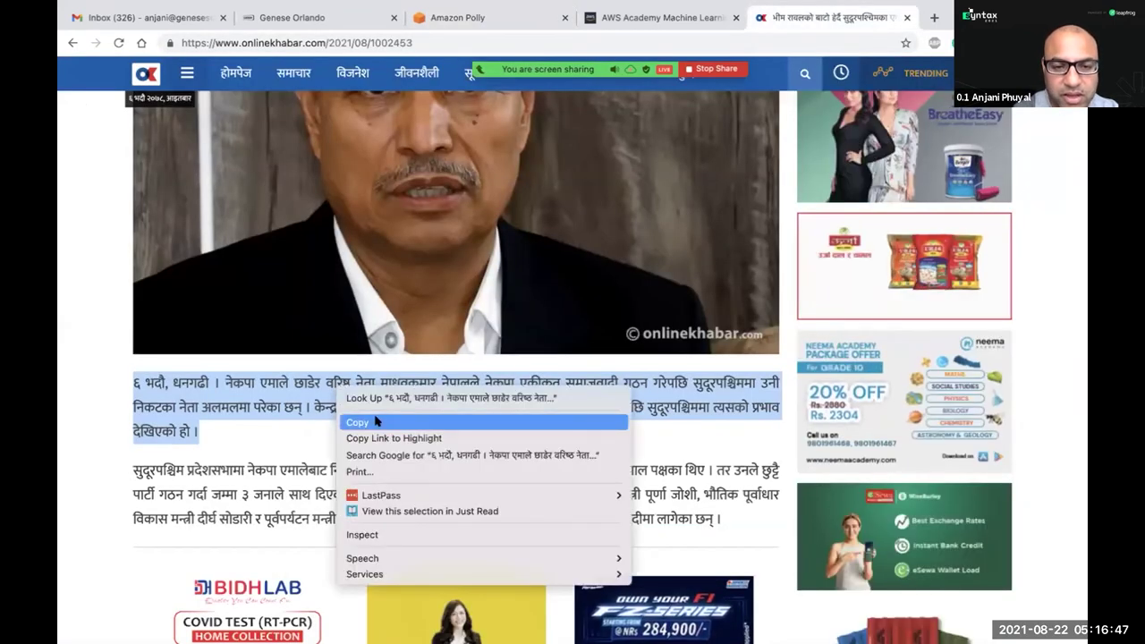
{"action": "left_click", "coordinate": [357, 422]}
Replace the Polly input with the pasted 246-character Nepali paragraph.
{"action": "left_click", "coordinate": [431, 18]}
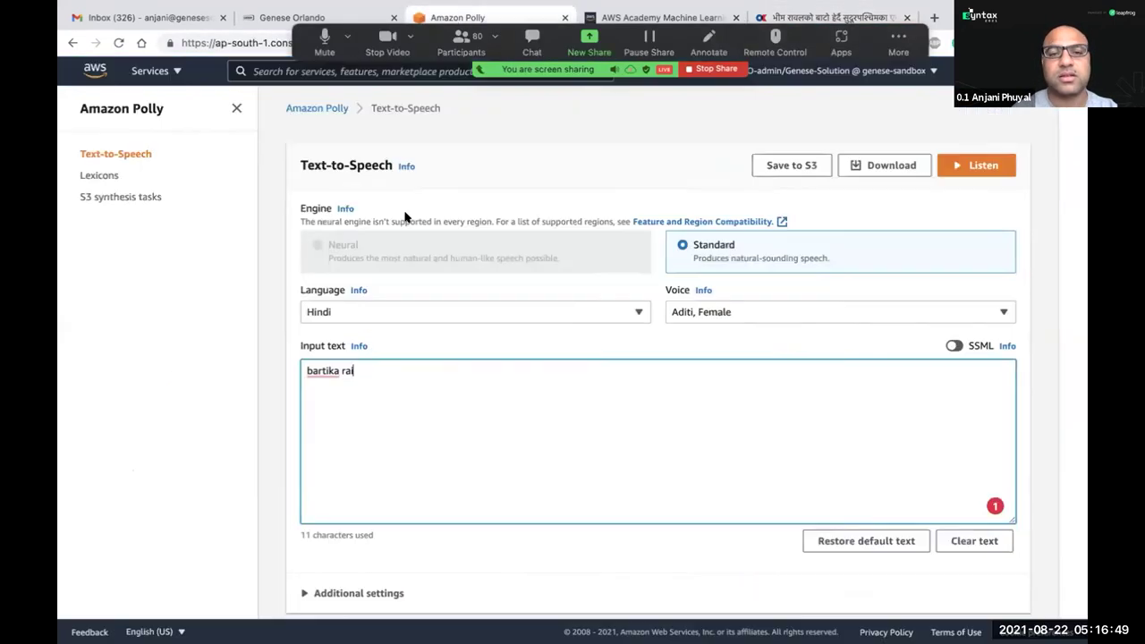
{"action": "key", "text": "ctrl+a"}
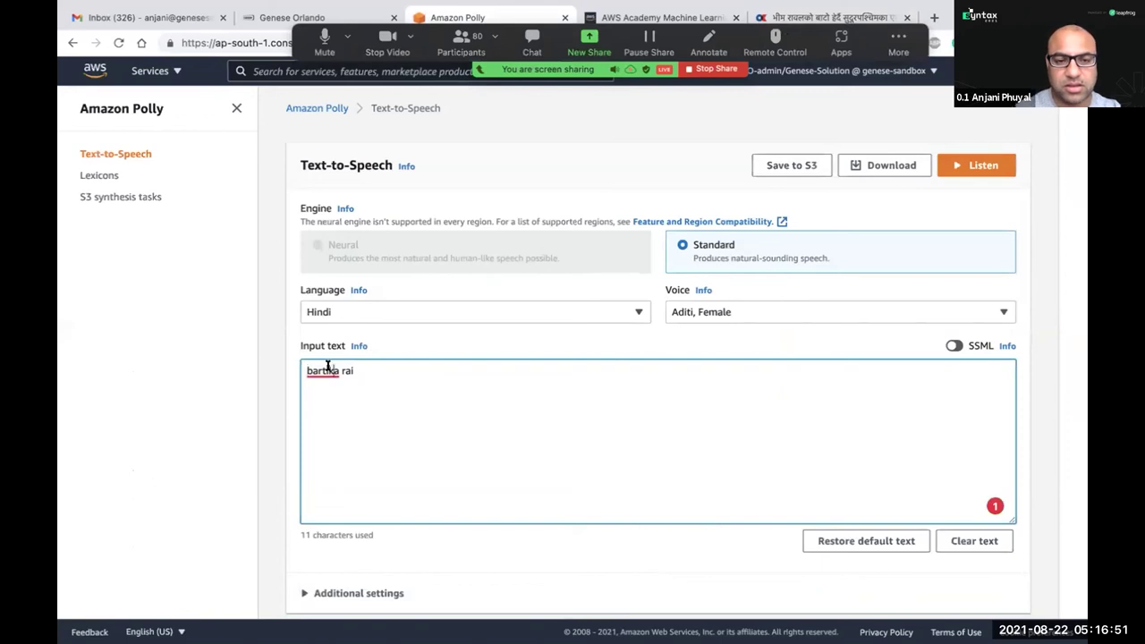
{"action": "key", "text": "BackSpace"}
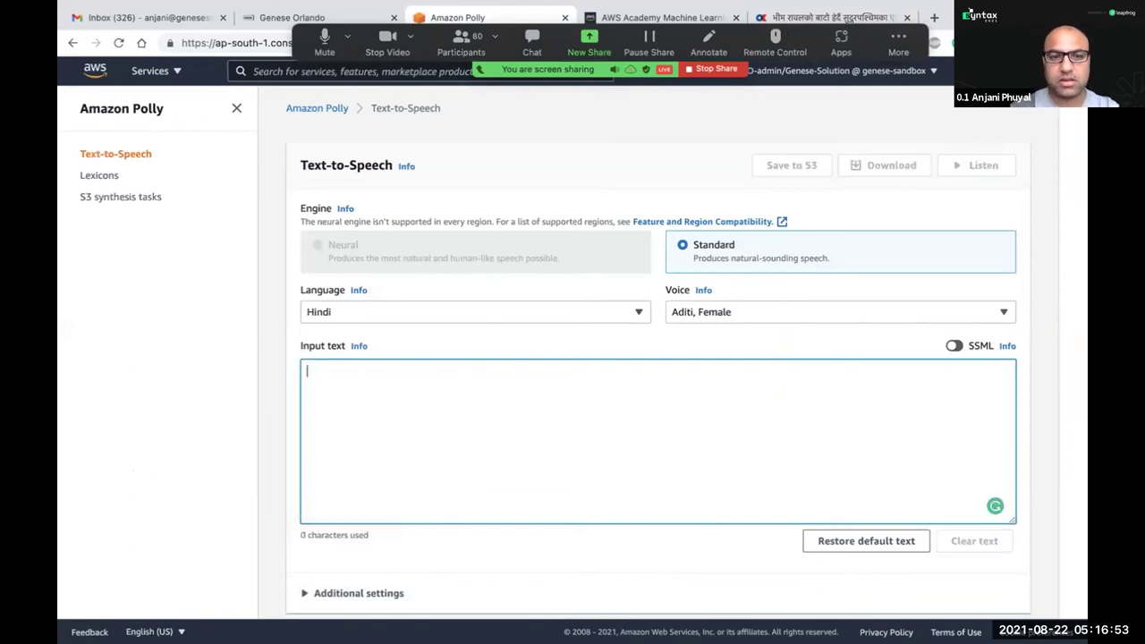
{"action": "key", "text": "ctrl+v"}
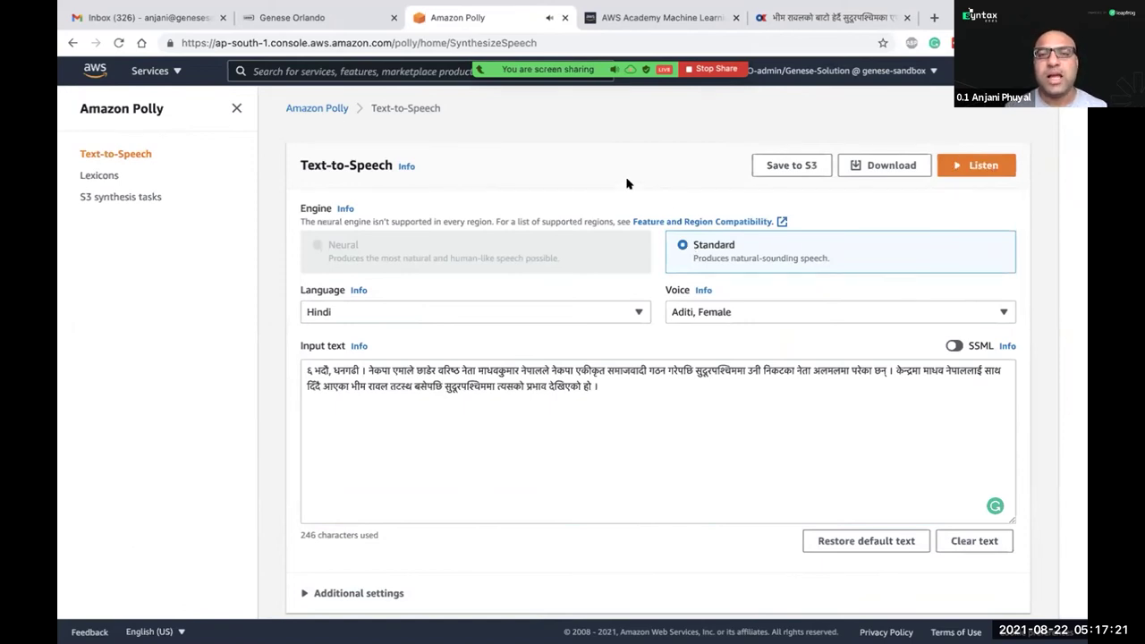
{"action": "scroll", "coordinate": [408, 386], "scroll_direction": "down", "scroll_amount": 1}
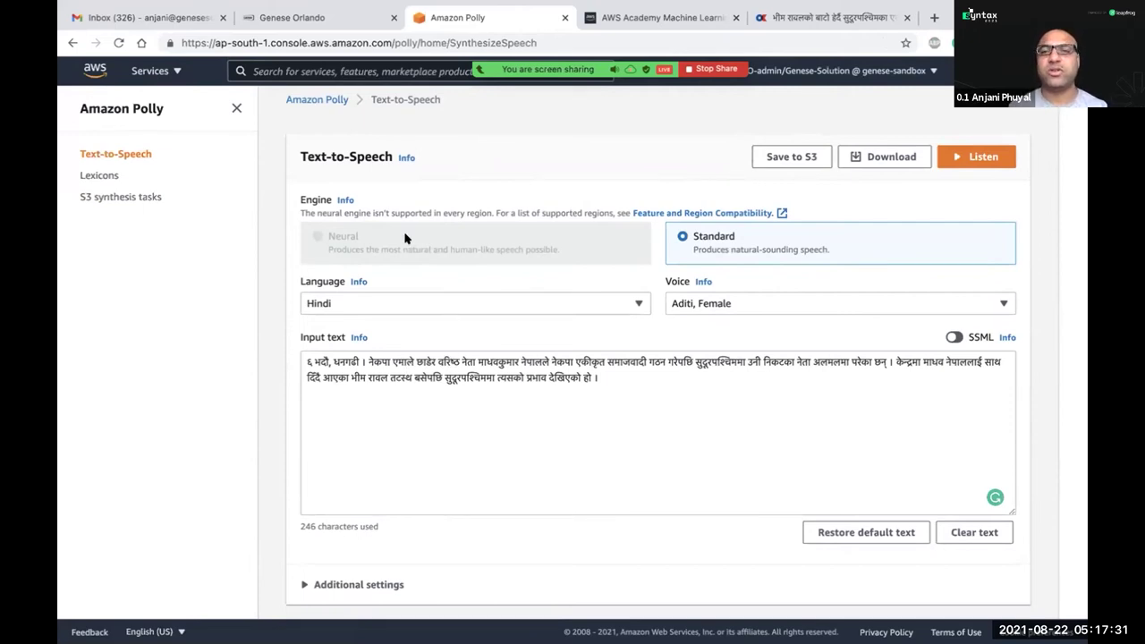
Show the Google Slides presentation full screen, then return to Polly.
{"action": "key", "text": "alt+Tab"}
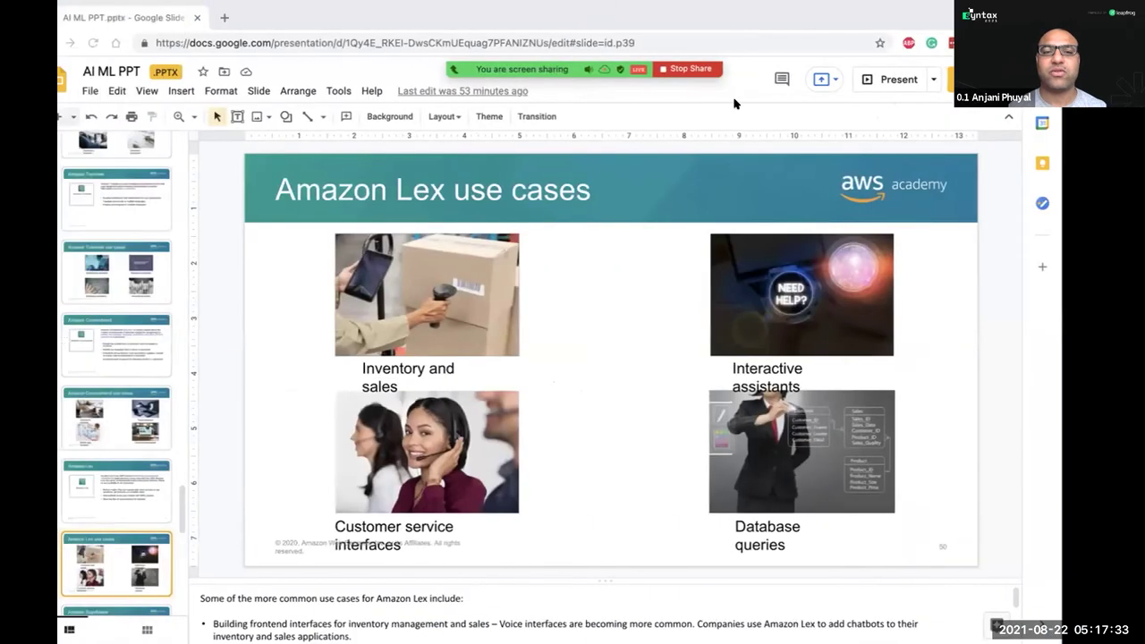
{"action": "key", "text": "ctrl+F5"}
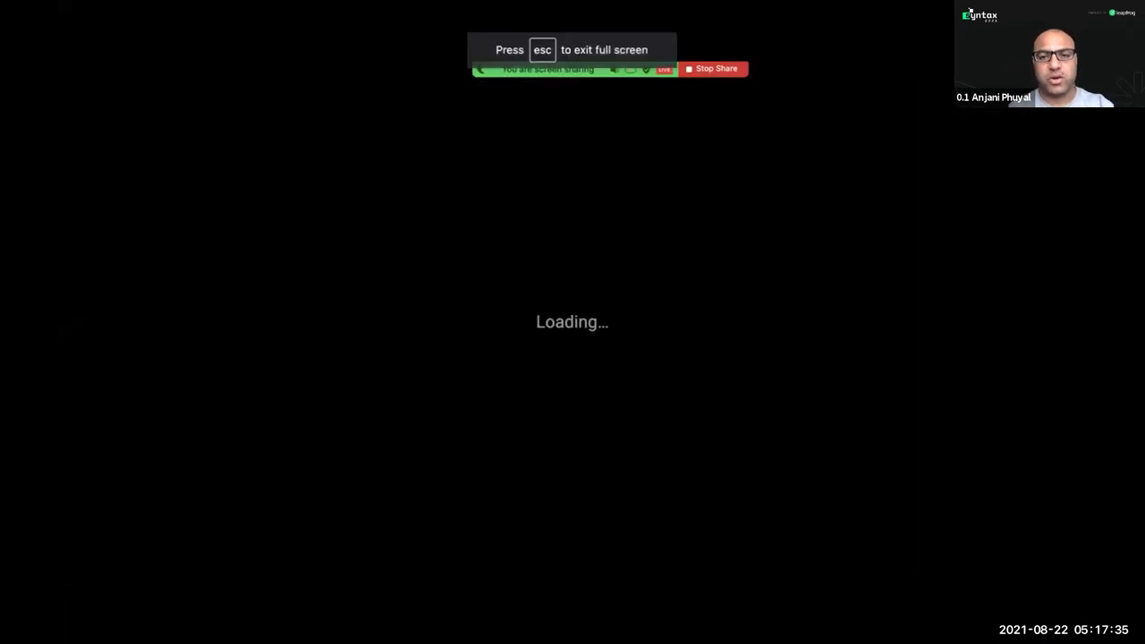
{"action": "key", "text": "alt+Tab"}
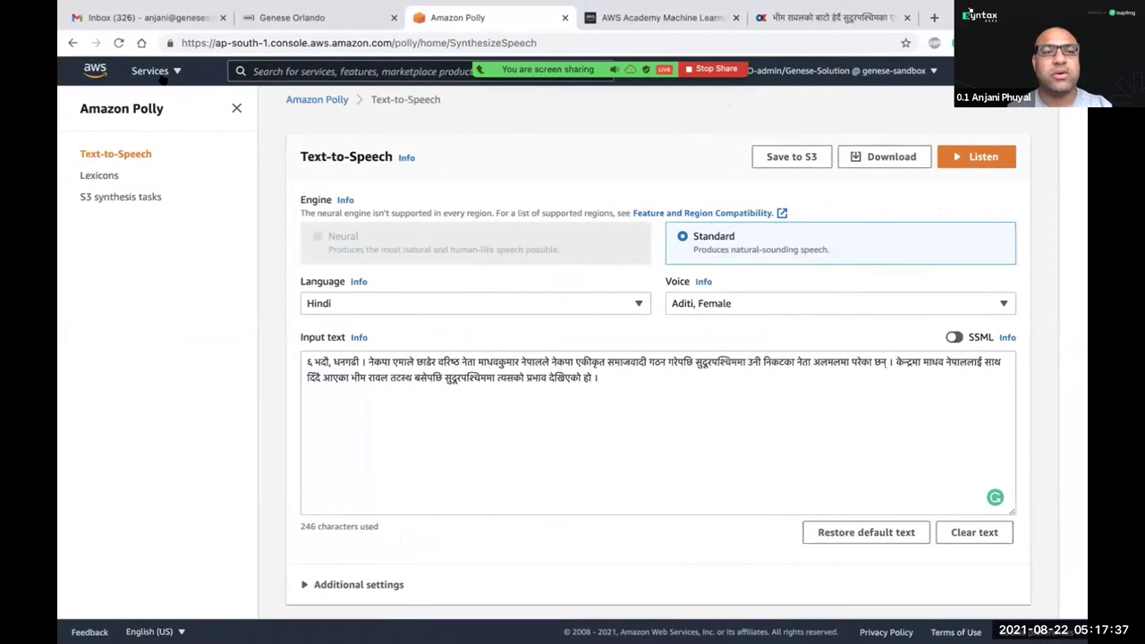
Search the console for 'compre' and open Amazon Comprehend.
{"action": "left_click", "coordinate": [170, 73]}
{"action": "left_click", "coordinate": [302, 70]}
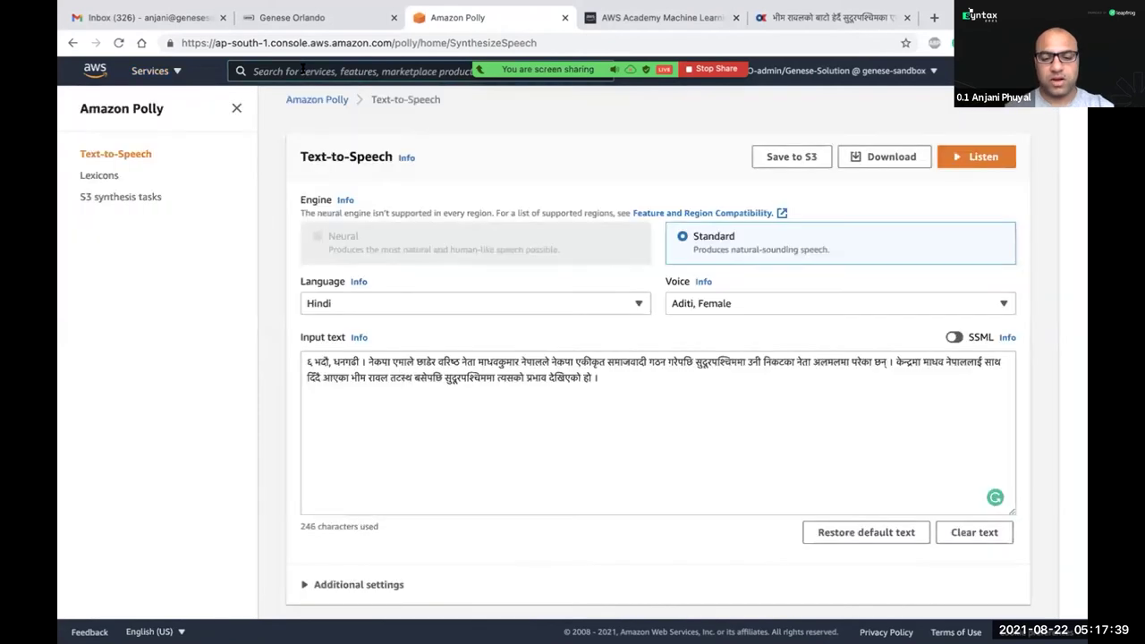
{"action": "type", "text": "compre"}
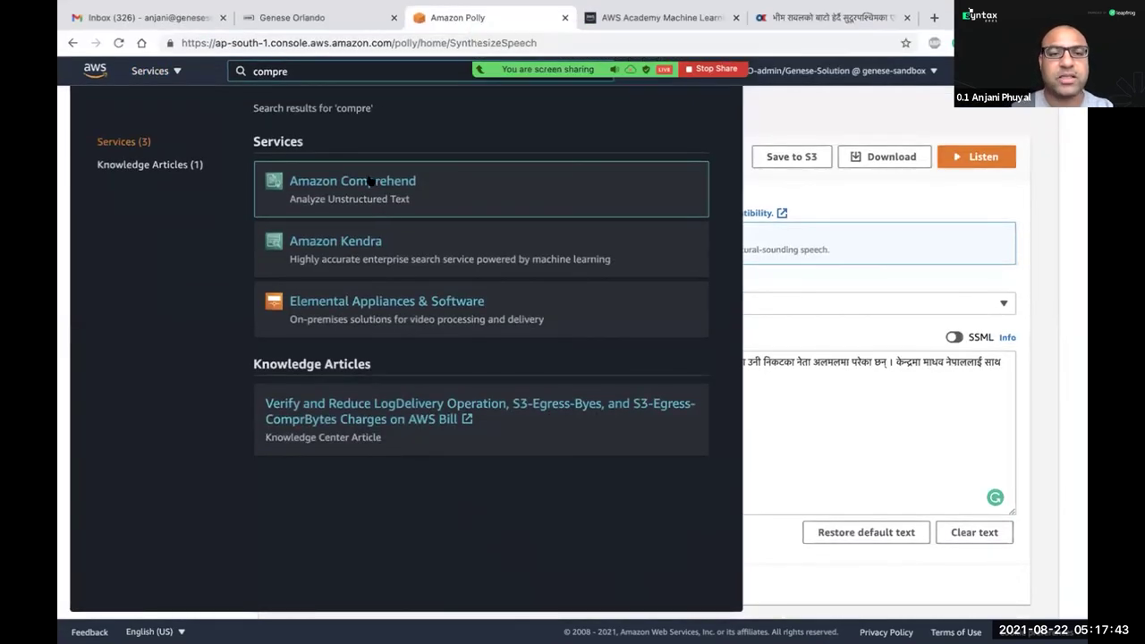
{"action": "left_click", "coordinate": [369, 181]}
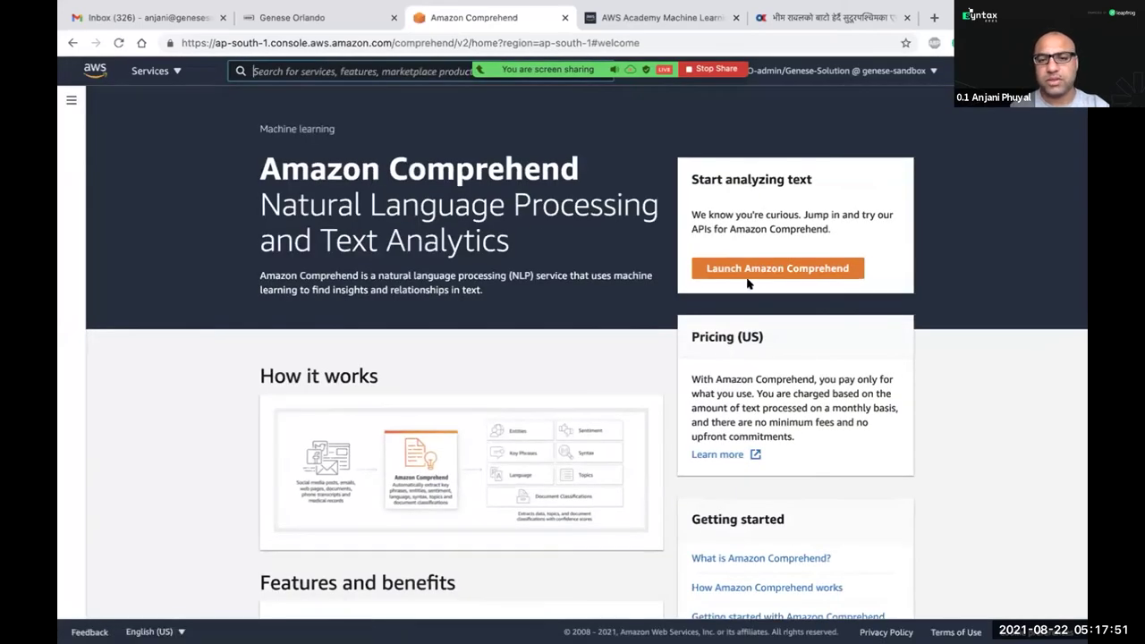
Launch Comprehend's real-time analysis and delete all the sample input text.
{"action": "left_click", "coordinate": [777, 271]}
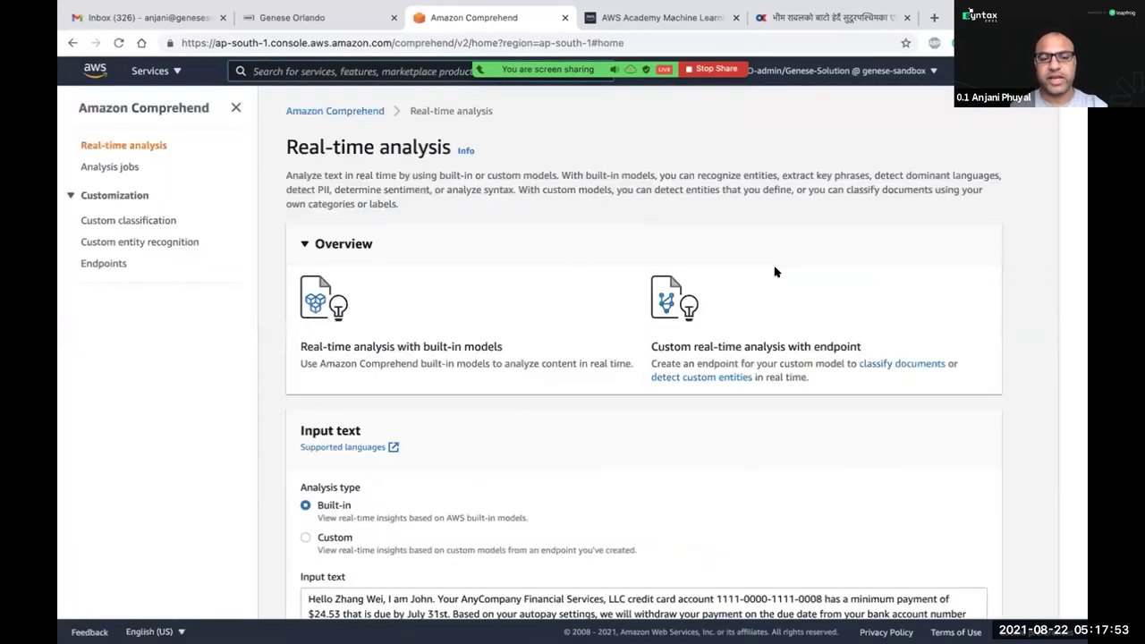
{"action": "scroll", "coordinate": [534, 420], "scroll_direction": "down", "scroll_amount": 5}
{"action": "left_click", "coordinate": [495, 362]}
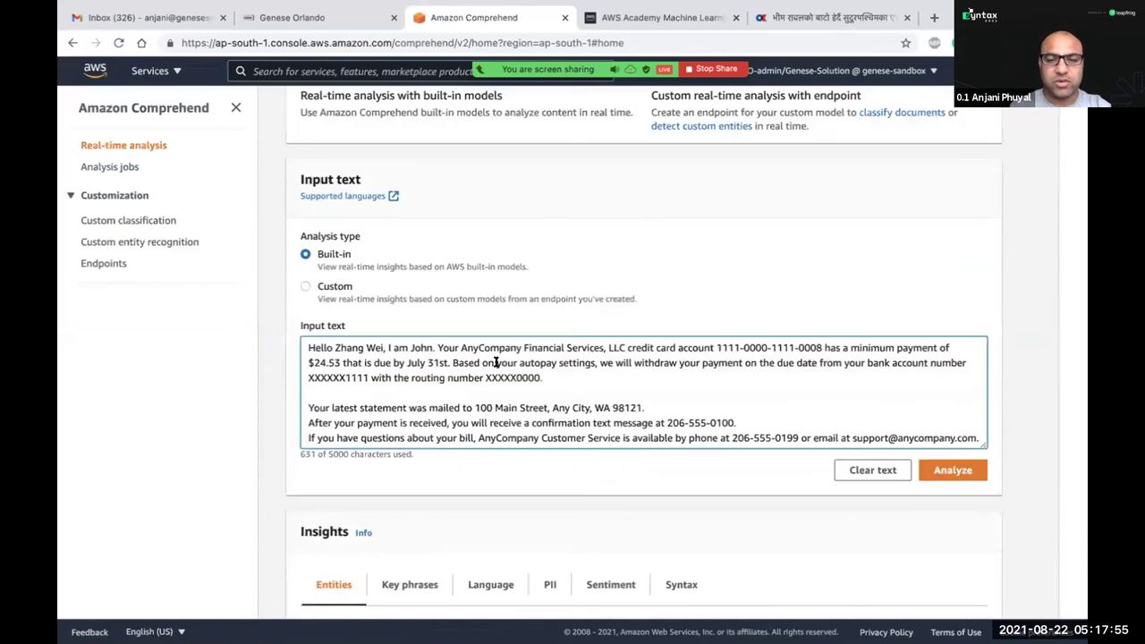
{"action": "triple_click", "coordinate": [496, 362]}
{"action": "key", "text": "ctrl+a"}
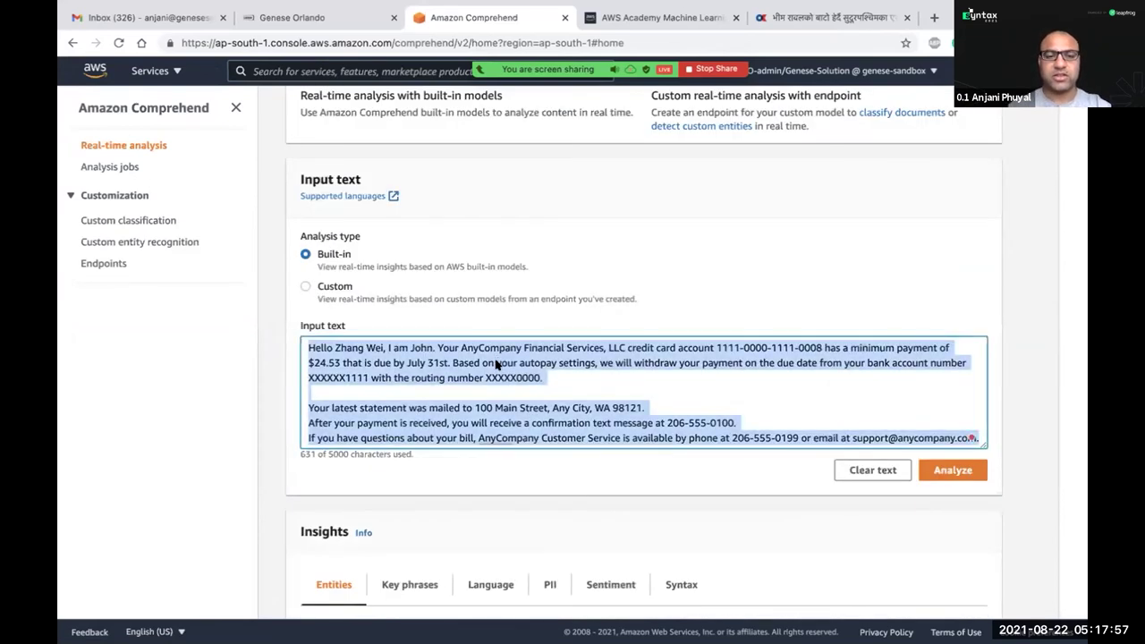
{"action": "triple_click", "coordinate": [546, 367]}
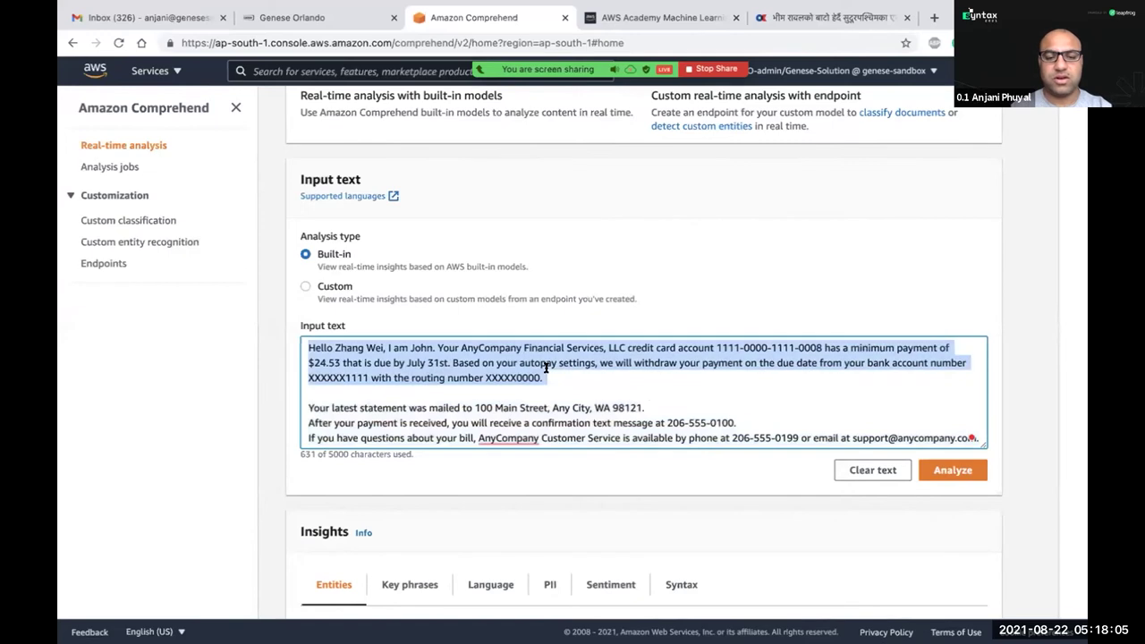
{"action": "key", "text": "ctrl+a"}
{"action": "key", "text": "BackSpace"}
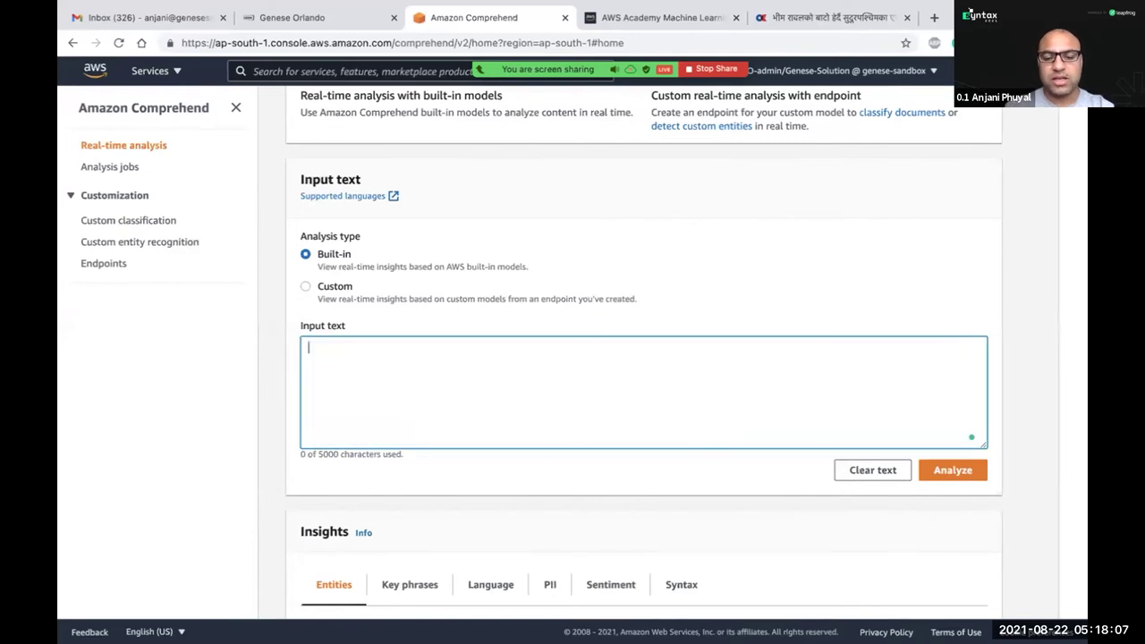
Type a self-introduction with the speaker's name, ending 'and i am a good boy.', capitalizing the name.
{"action": "type", "text": "I am anjani"}
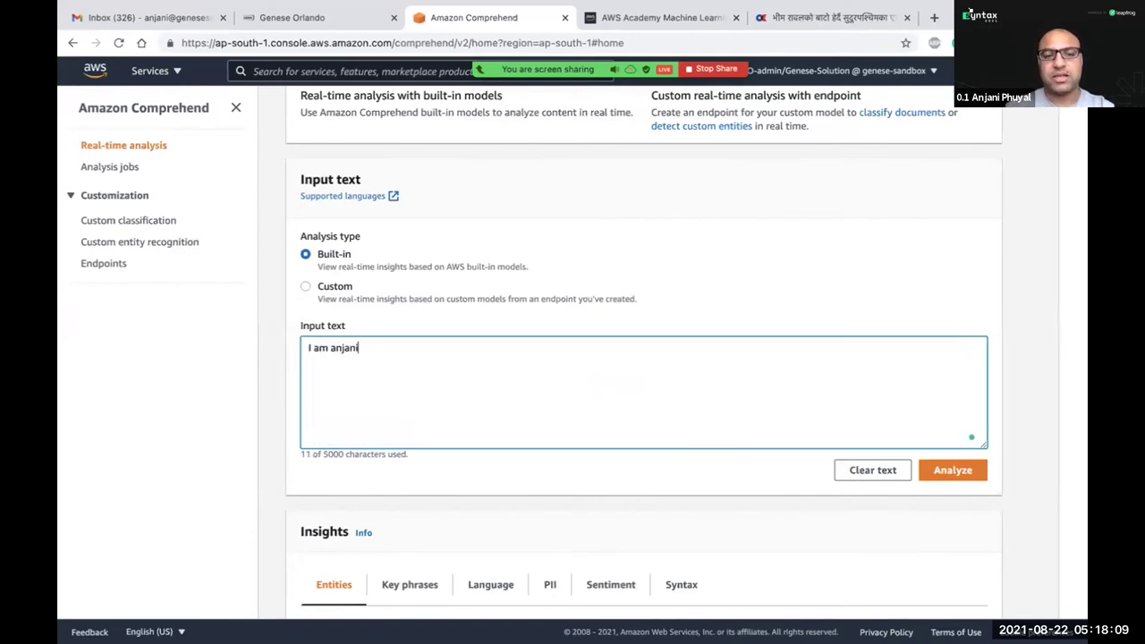
{"action": "type", "text": " P"}
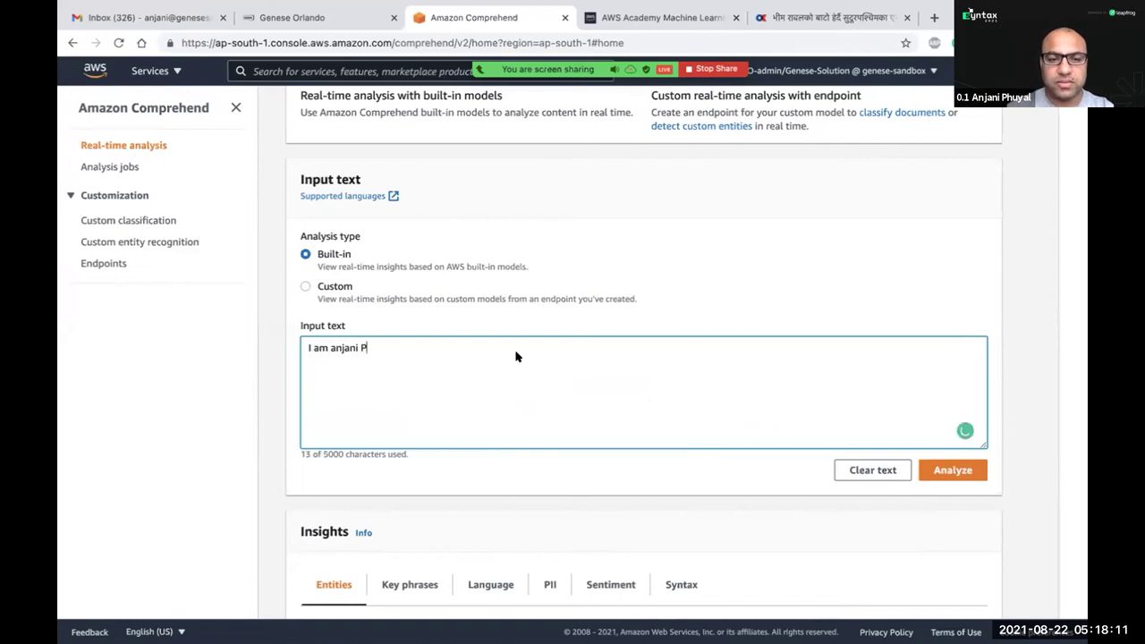
{"action": "type", "text": "huyal"}
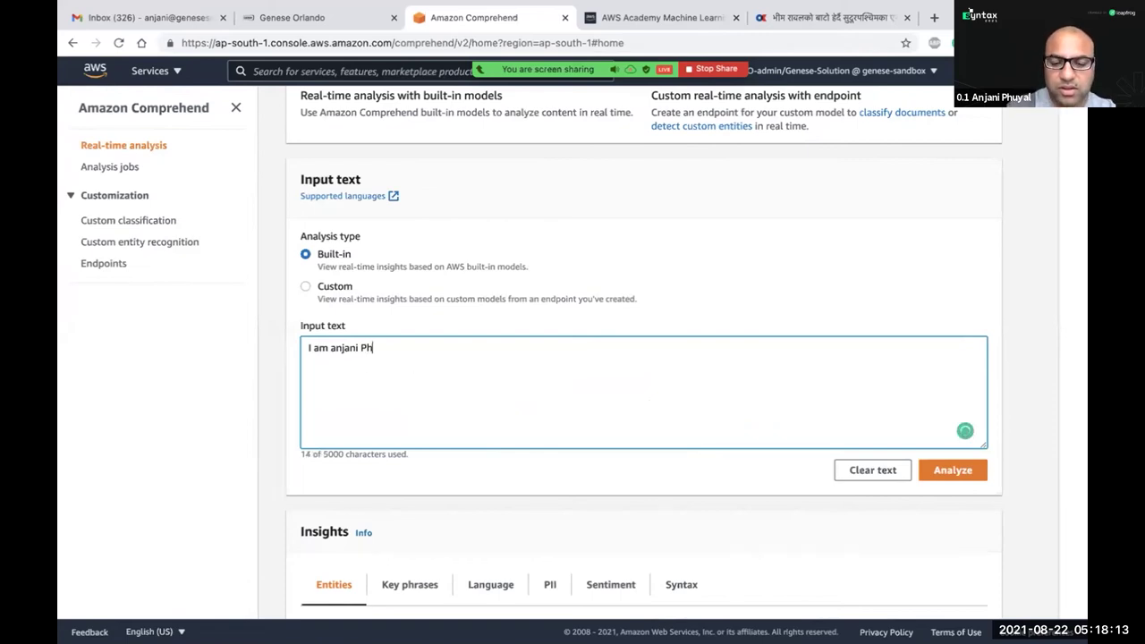
{"action": "mouse_move", "coordinate": [334, 348]}
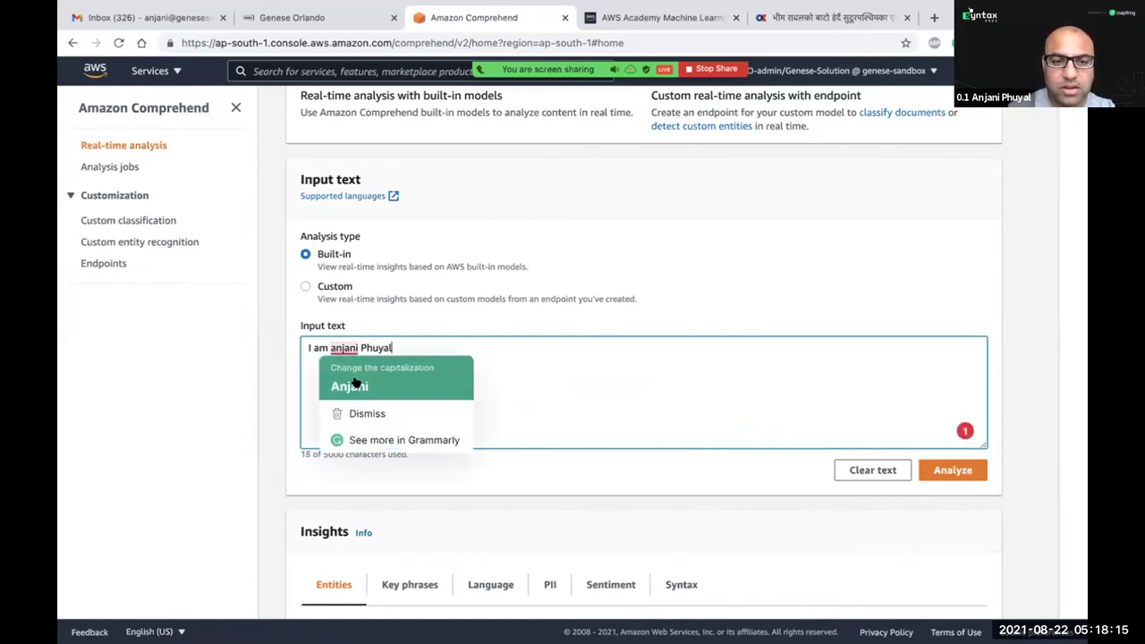
{"action": "left_click", "coordinate": [356, 384]}
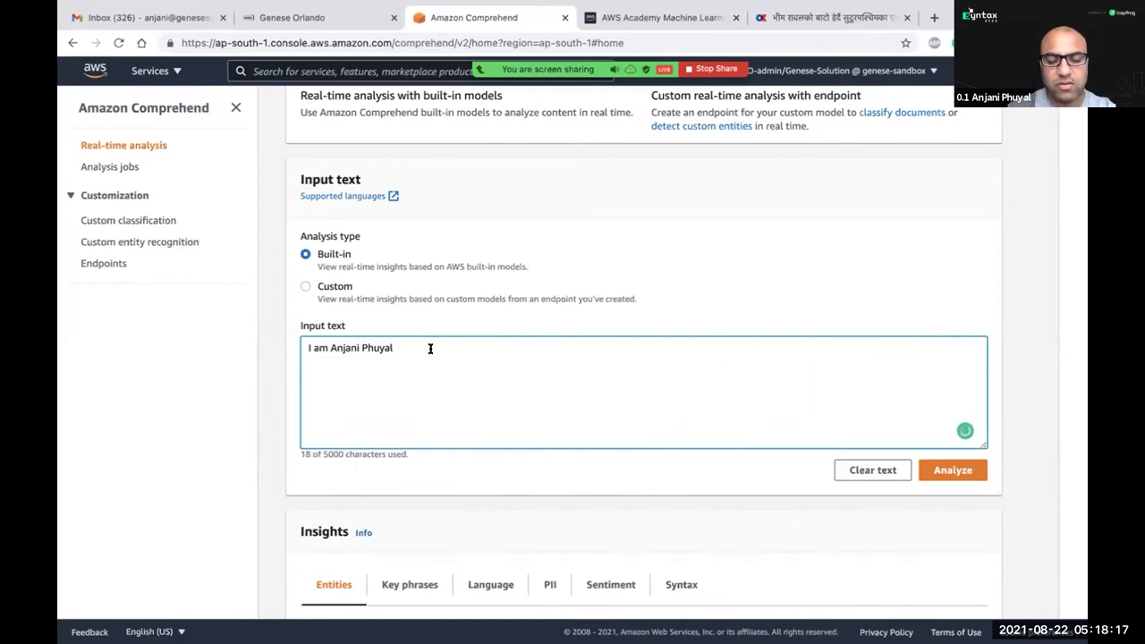
{"action": "type", "text": "and i am a go"}
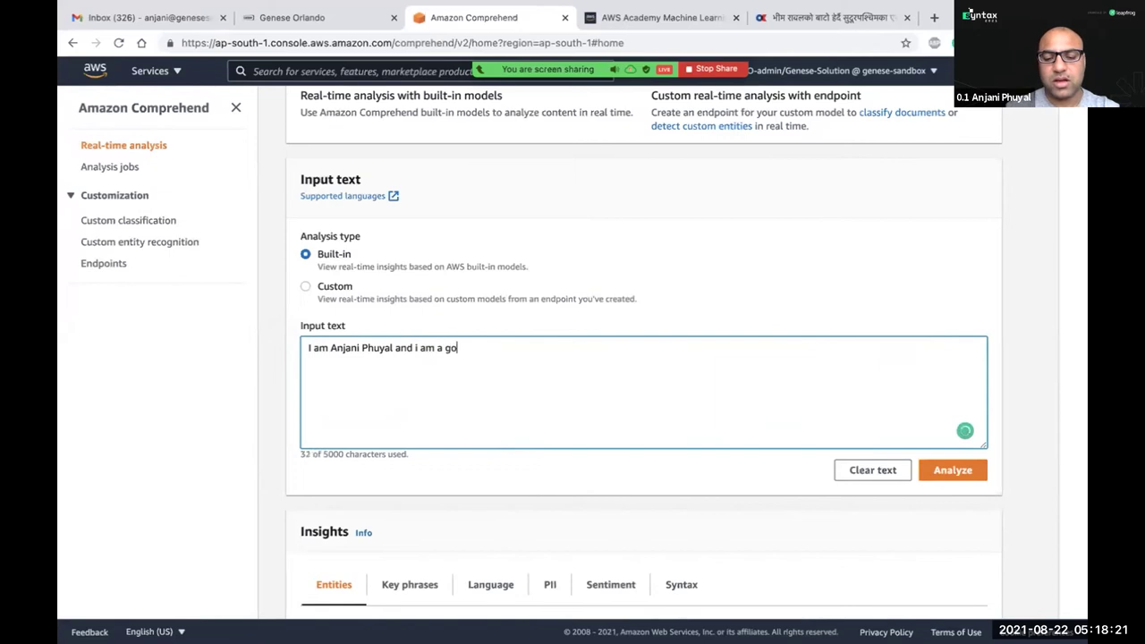
{"action": "type", "text": "od boy."}
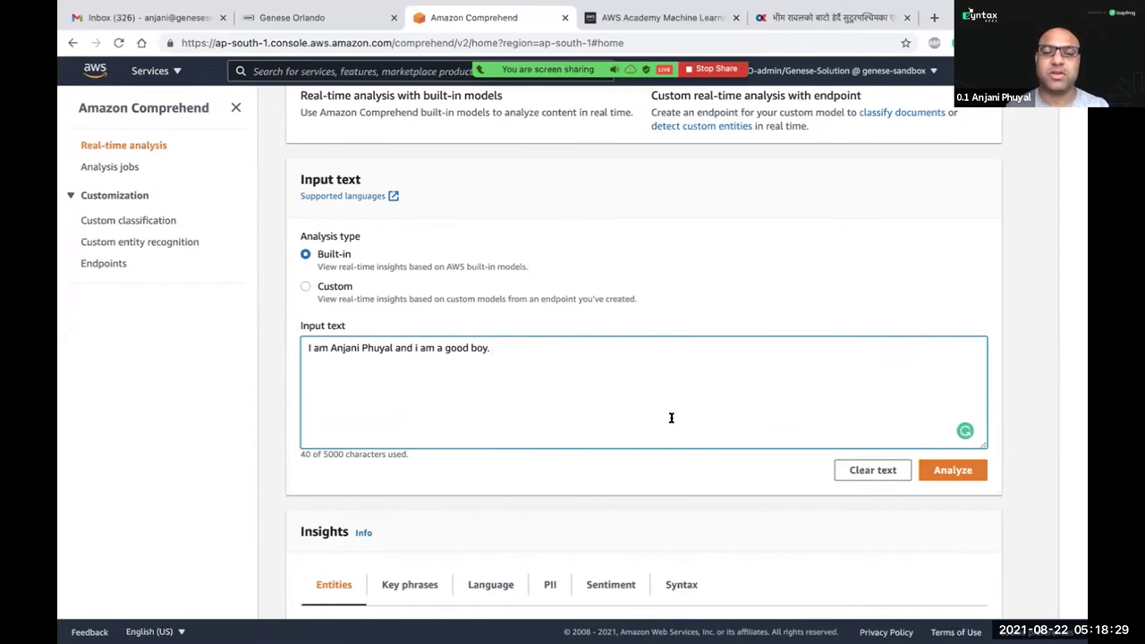
Analyze the sentence and inspect the name detected as a Person entity with its confidence.
{"action": "left_click", "coordinate": [970, 469]}
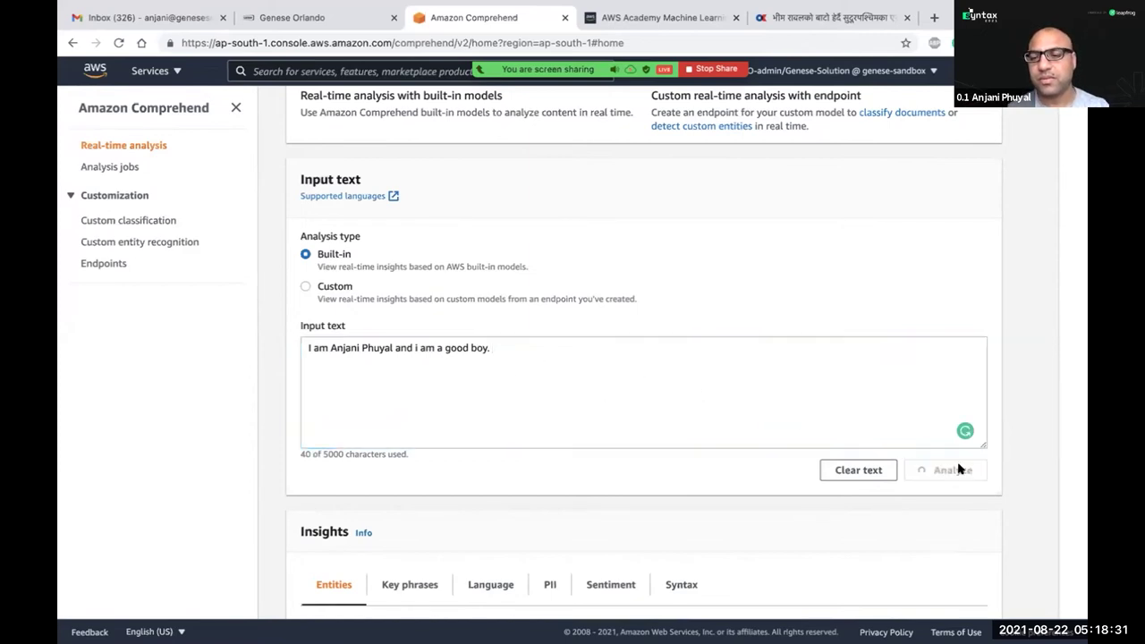
{"action": "scroll", "coordinate": [810, 388], "scroll_direction": "down", "scroll_amount": 5}
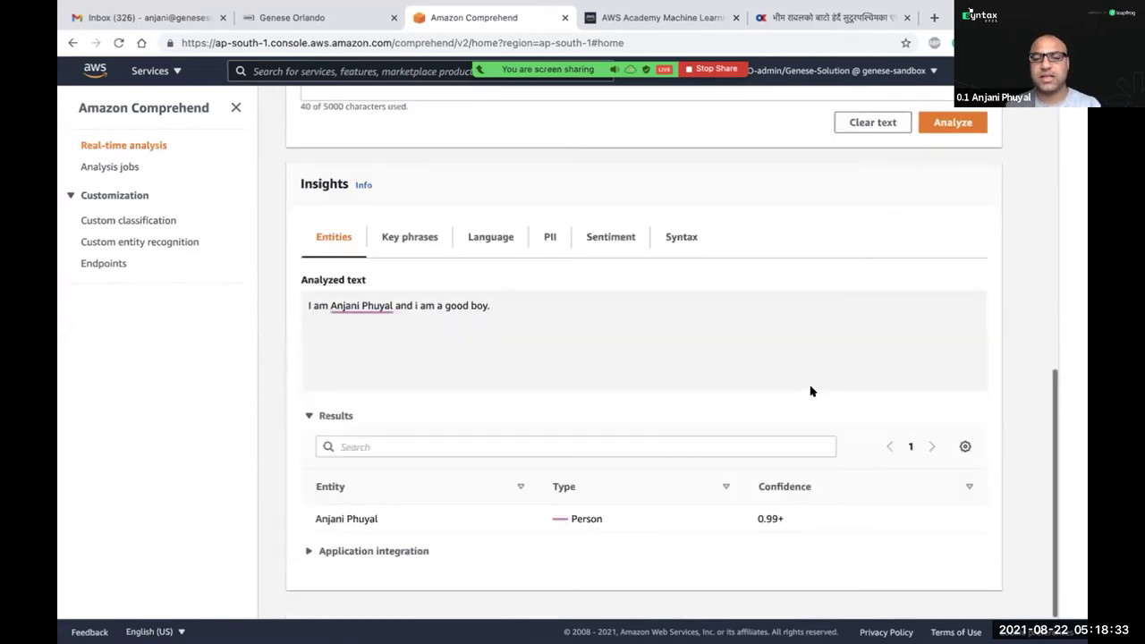
{"action": "scroll", "coordinate": [577, 376], "scroll_direction": "up", "scroll_amount": 3}
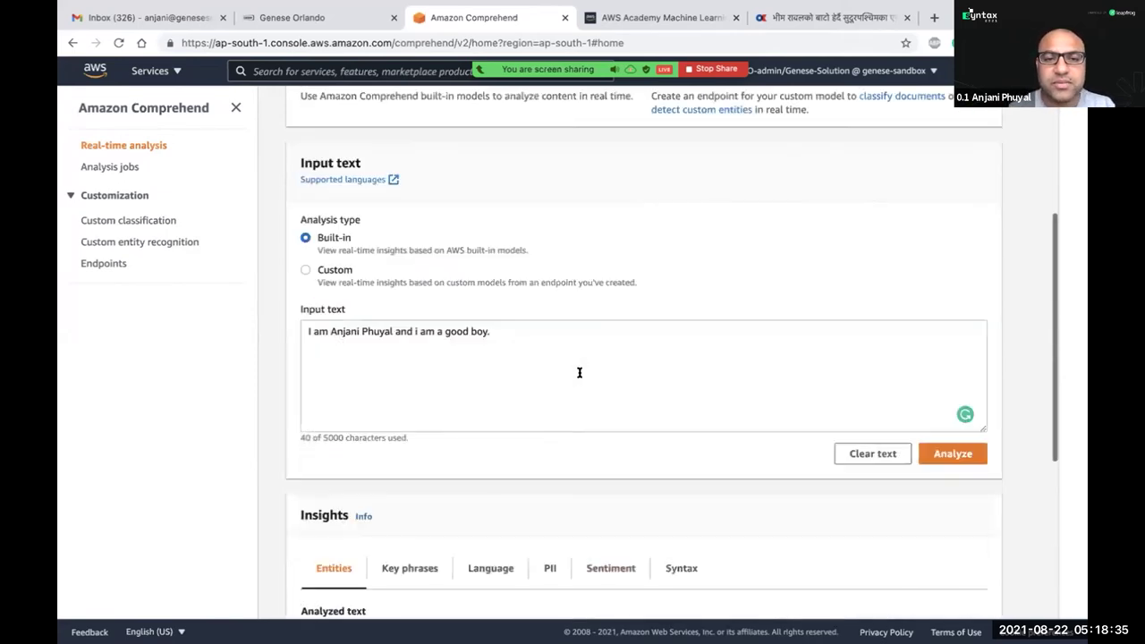
{"action": "scroll", "coordinate": [578, 376], "scroll_direction": "down", "scroll_amount": 2}
{"action": "scroll", "coordinate": [435, 381], "scroll_direction": "down", "scroll_amount": 2}
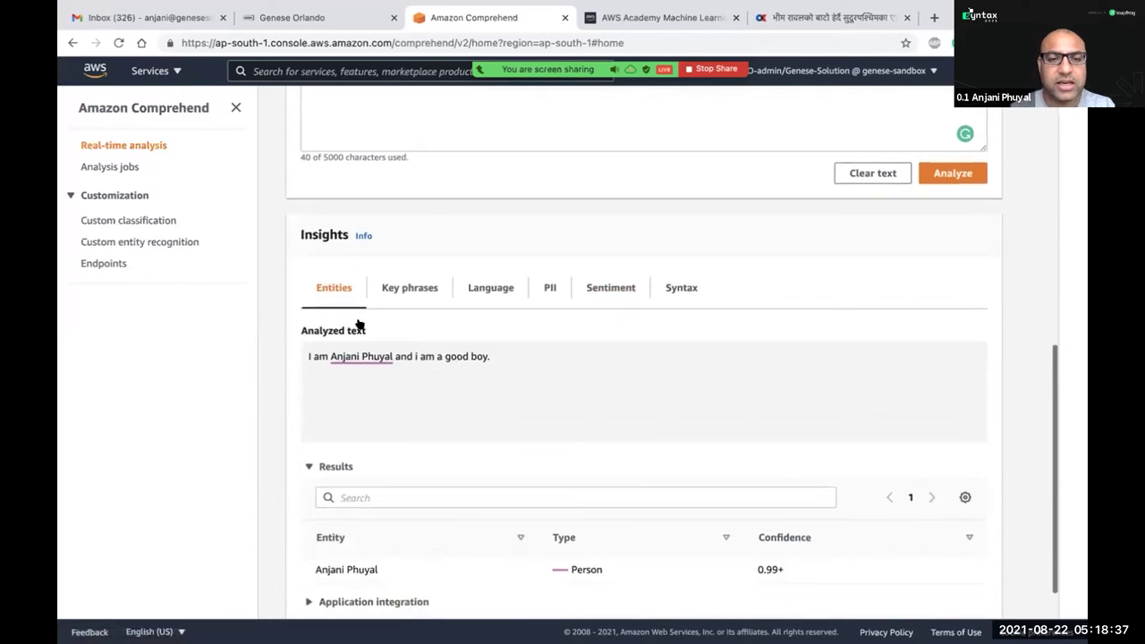
{"action": "scroll", "coordinate": [348, 312], "scroll_direction": "down", "scroll_amount": 1}
{"action": "mouse_move", "coordinate": [345, 313]}
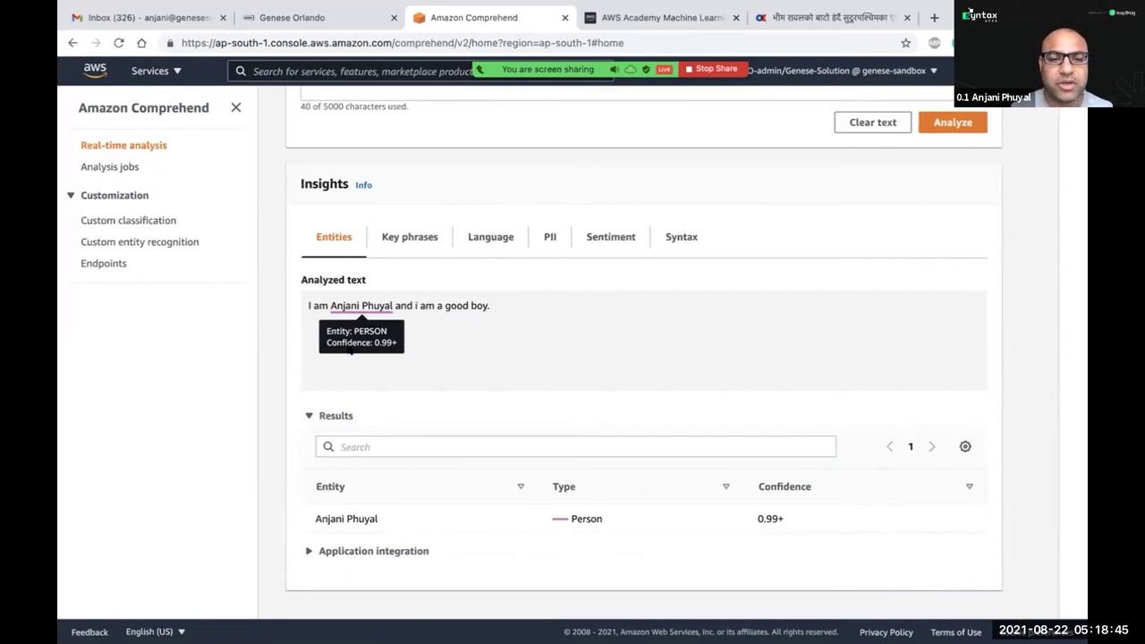
{"action": "left_click_drag", "start_coordinate": [331, 342], "coordinate": [401, 351]}
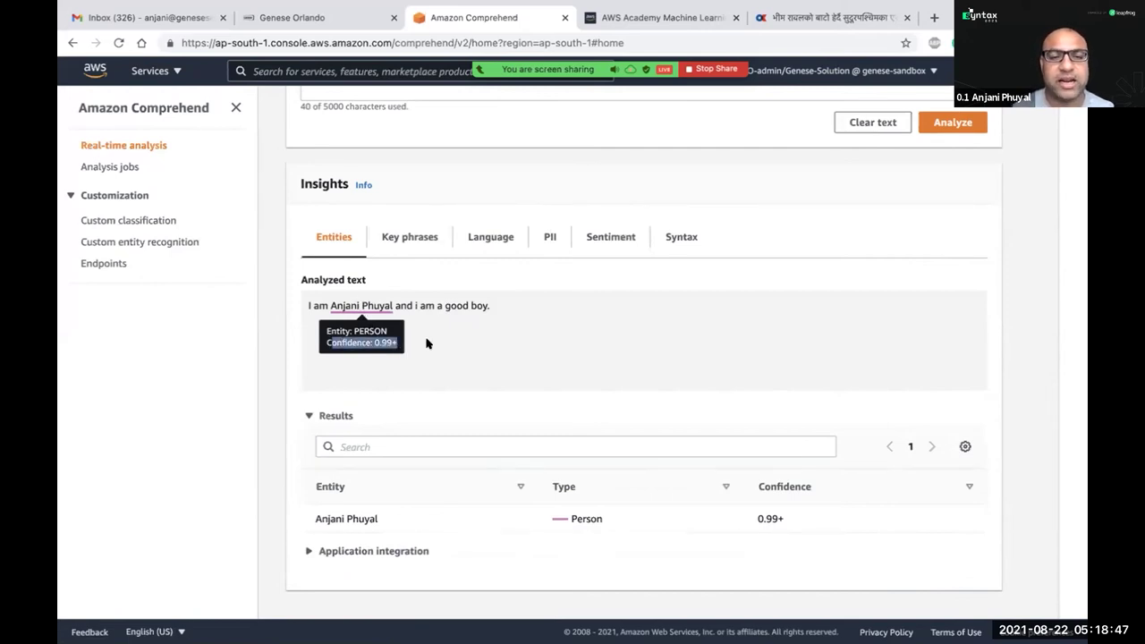
{"action": "left_click", "coordinate": [430, 340]}
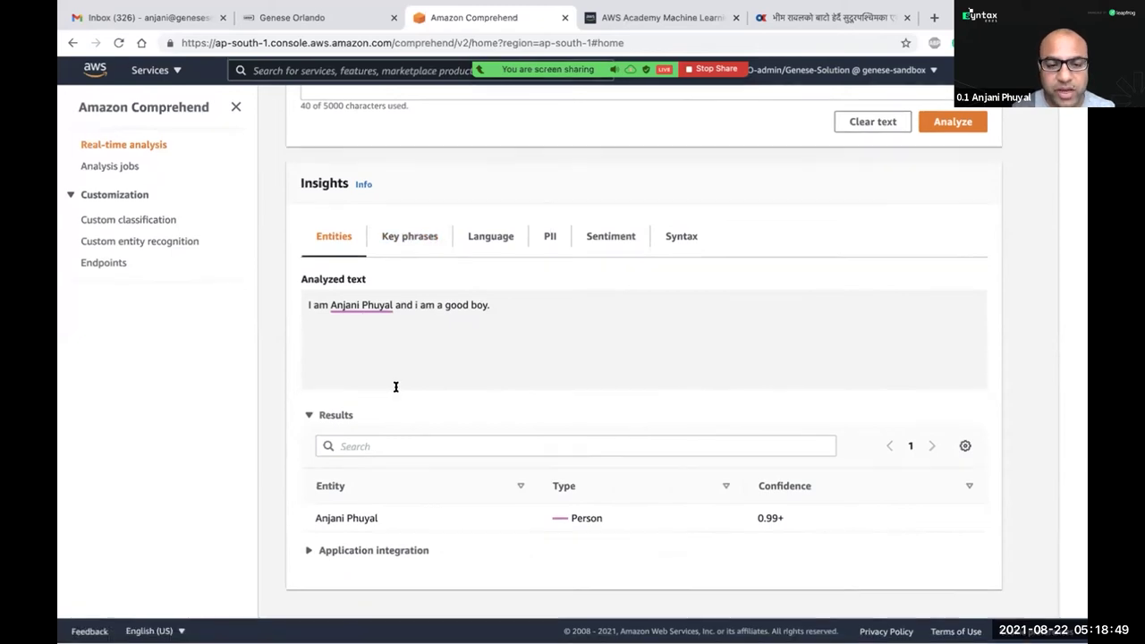
Show the key phrases, then the detected language: English at 0.95 confidence.
{"action": "left_click", "coordinate": [417, 236]}
{"action": "scroll", "coordinate": [431, 377], "scroll_direction": "down", "scroll_amount": 1}
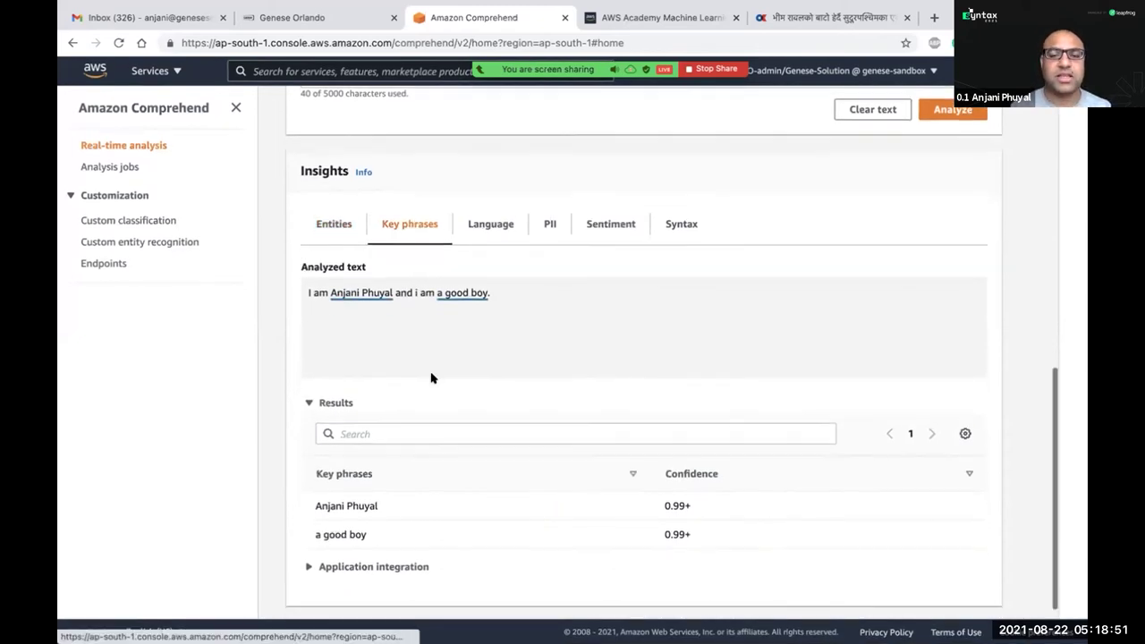
{"action": "left_click", "coordinate": [487, 229]}
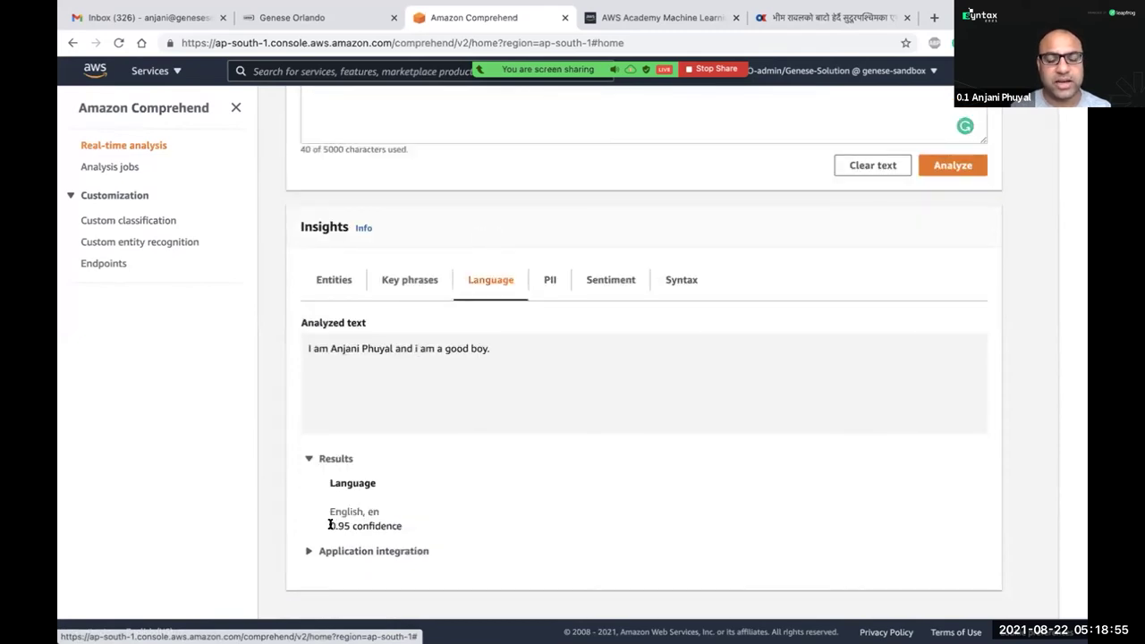
{"action": "left_click_drag", "start_coordinate": [328, 527], "coordinate": [414, 524]}
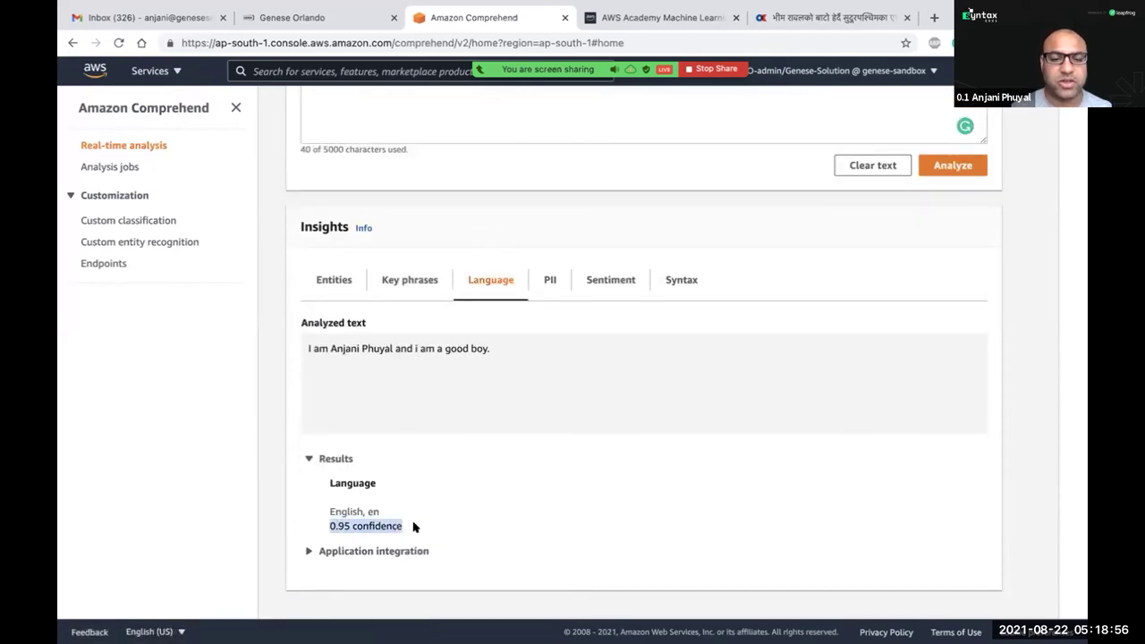
Open the PII tab and scroll to Results showing the name flagged as Name, 0.99+.
{"action": "left_click", "coordinate": [552, 272]}
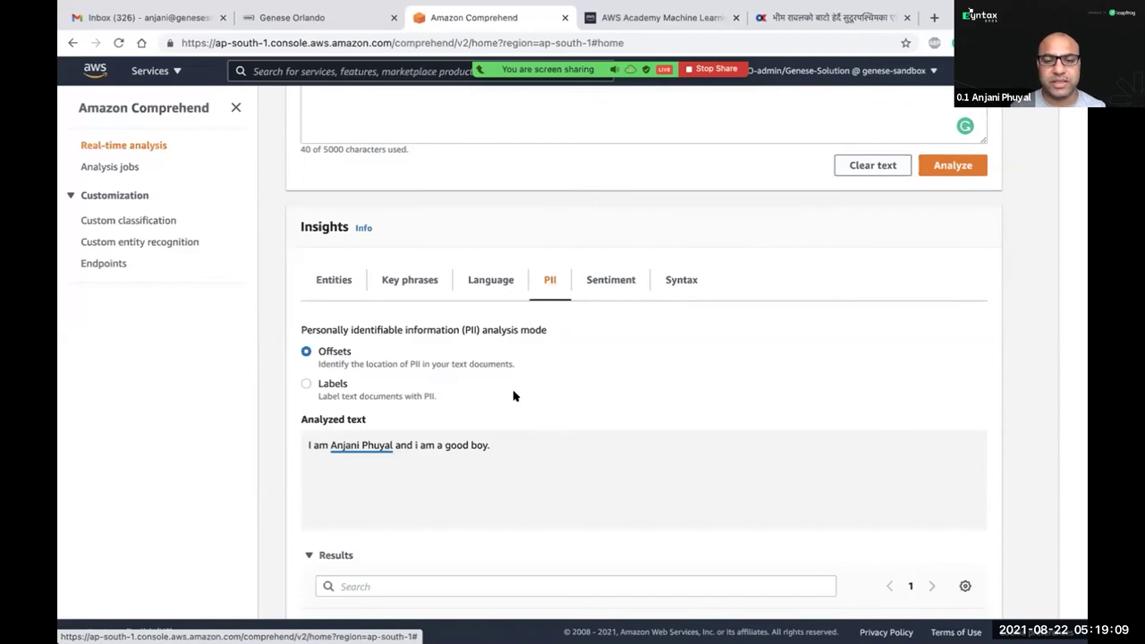
{"action": "scroll", "coordinate": [514, 396], "scroll_direction": "down", "scroll_amount": 1}
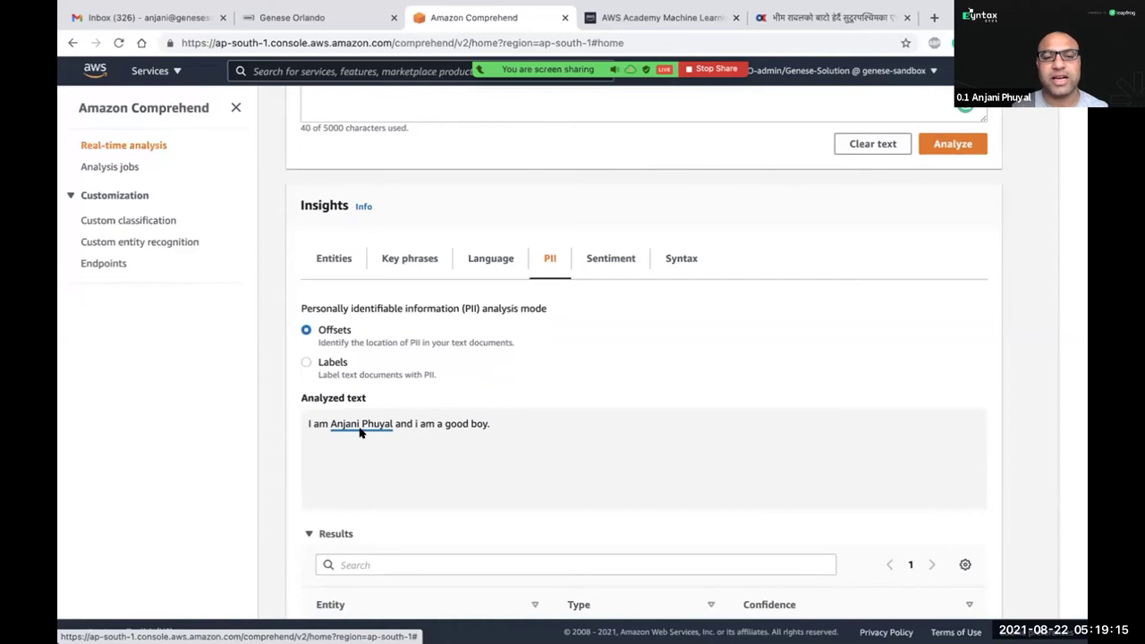
{"action": "scroll", "coordinate": [360, 432], "scroll_direction": "down", "scroll_amount": 3}
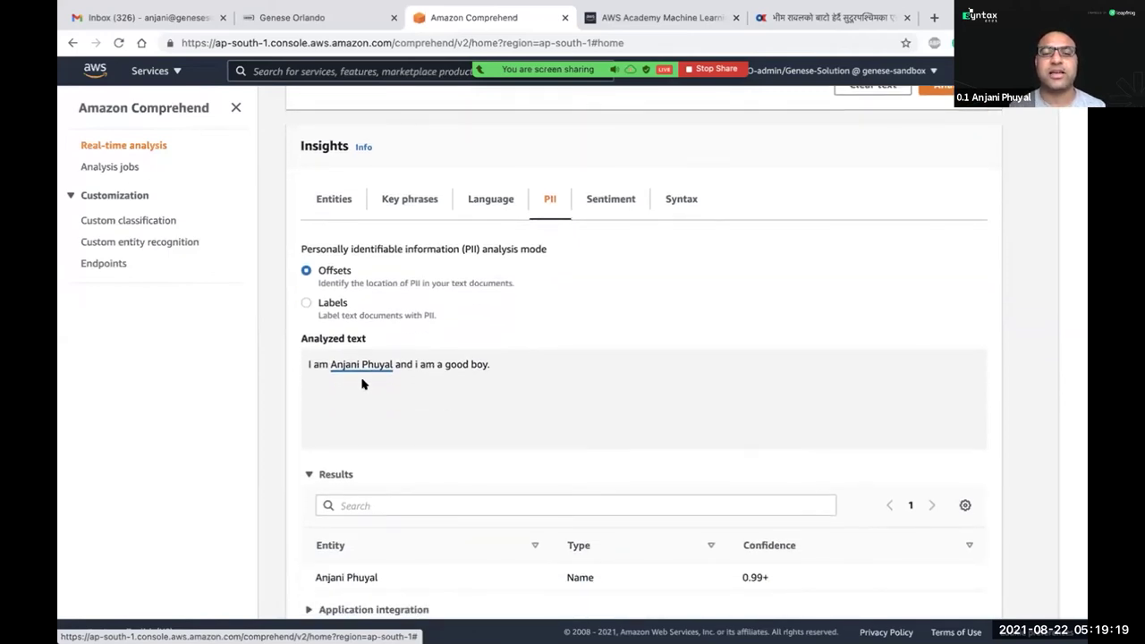
{"action": "scroll", "coordinate": [362, 382], "scroll_direction": "down", "scroll_amount": 1}
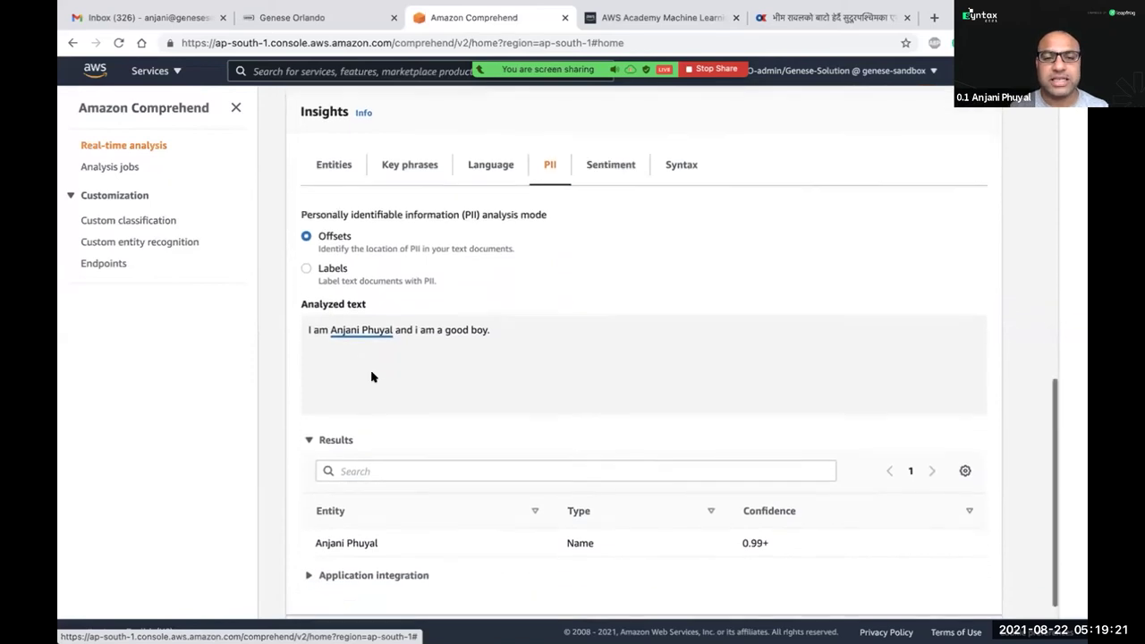
{"action": "scroll", "coordinate": [366, 417], "scroll_direction": "down", "scroll_amount": 1}
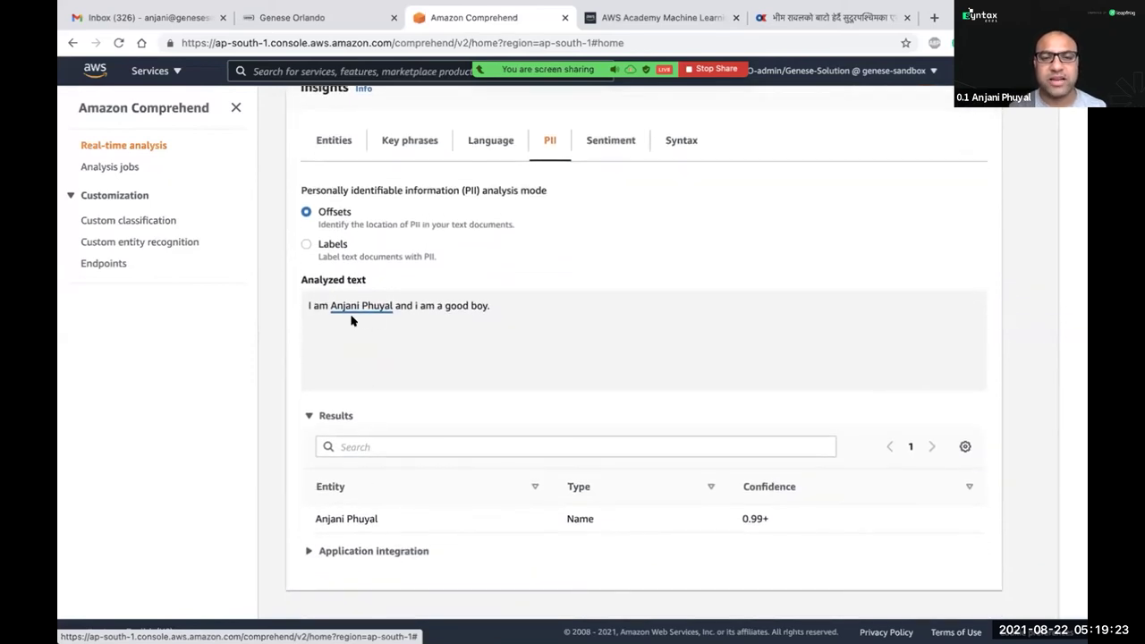
Show sentiment and highlight the scores: Positive 0.71, Neutral 0.27, Negative and Mixed 0.00.
{"action": "left_click", "coordinate": [599, 143]}
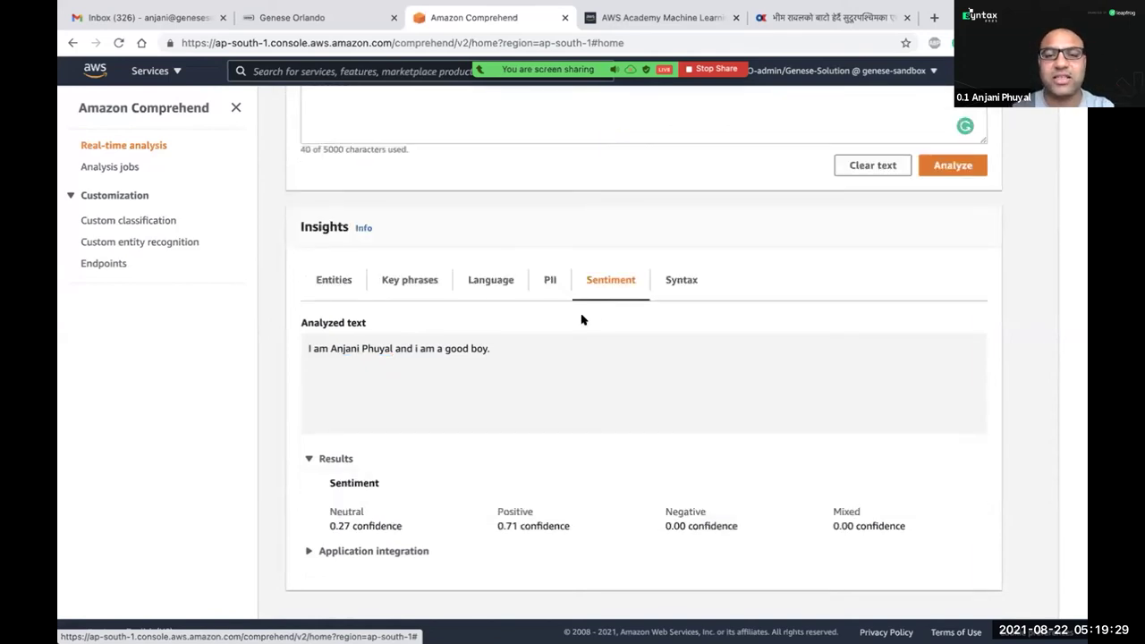
{"action": "scroll", "coordinate": [510, 394], "scroll_direction": "up", "scroll_amount": 2}
{"action": "scroll", "coordinate": [509, 393], "scroll_direction": "down", "scroll_amount": 2}
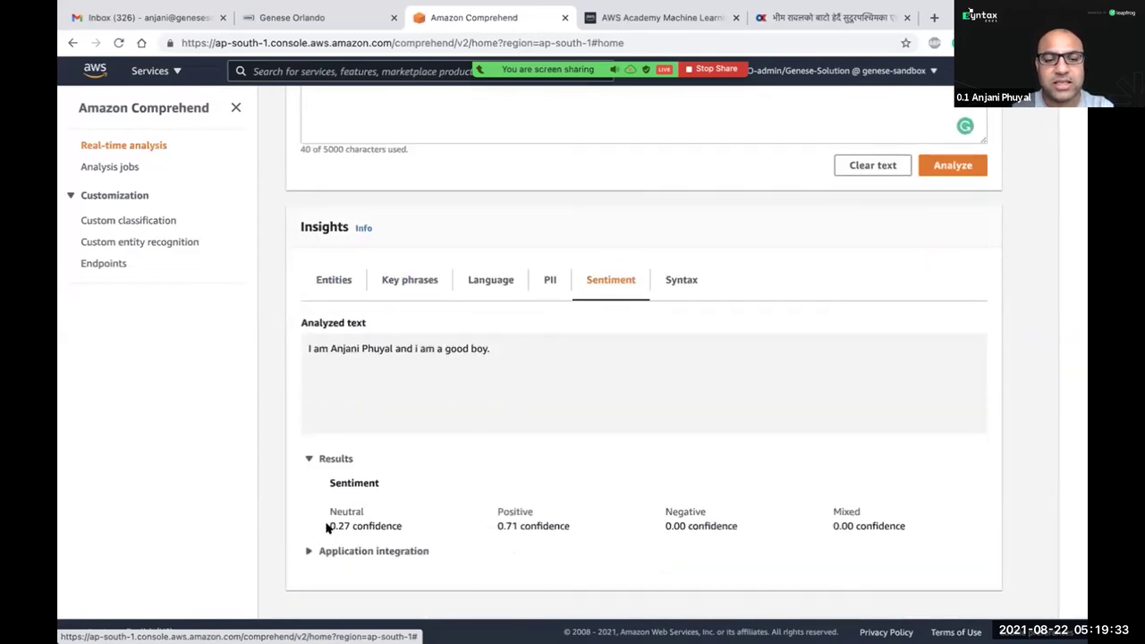
{"action": "left_click_drag", "start_coordinate": [327, 525], "coordinate": [394, 528]}
{"action": "left_click_drag", "start_coordinate": [496, 526], "coordinate": [570, 529]}
{"action": "left_click_drag", "start_coordinate": [666, 526], "coordinate": [721, 525]}
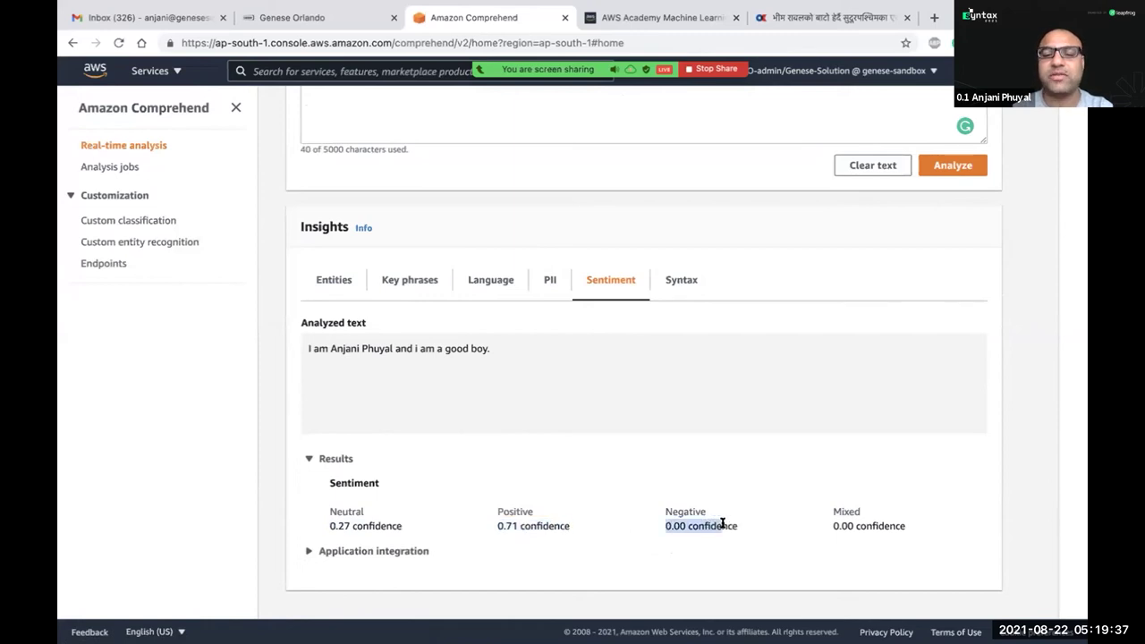
Scroll back up to the input sentence in the Input text box.
{"action": "scroll", "coordinate": [682, 464], "scroll_direction": "up", "scroll_amount": 4}
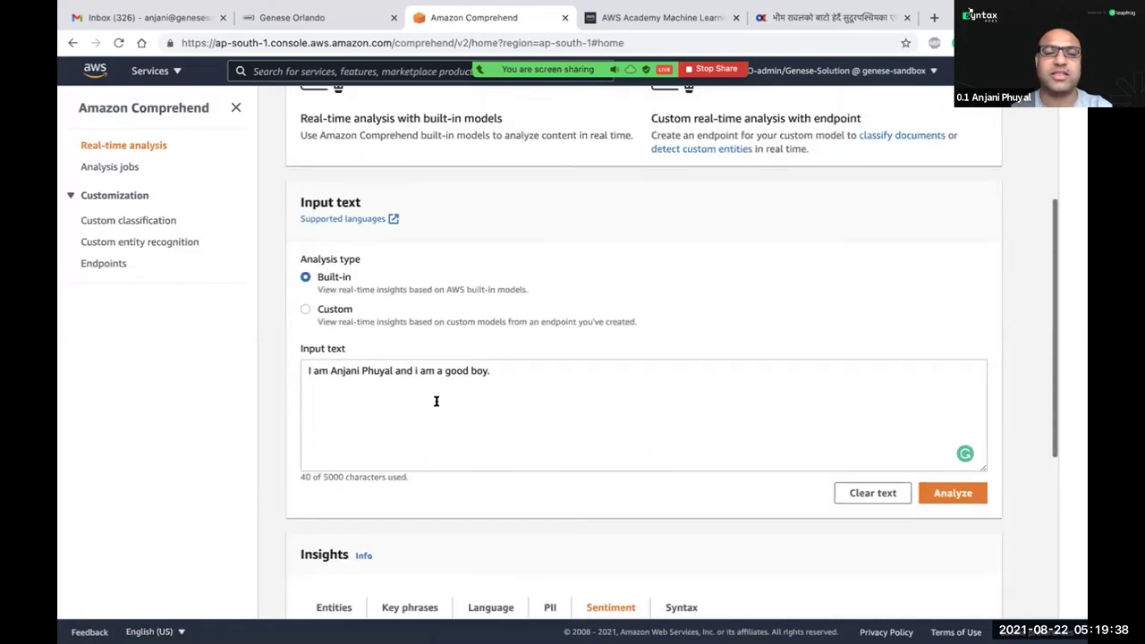
{"action": "left_click", "coordinate": [503, 373]}
{"action": "scroll", "coordinate": [506, 372], "scroll_direction": "down", "scroll_amount": 5}
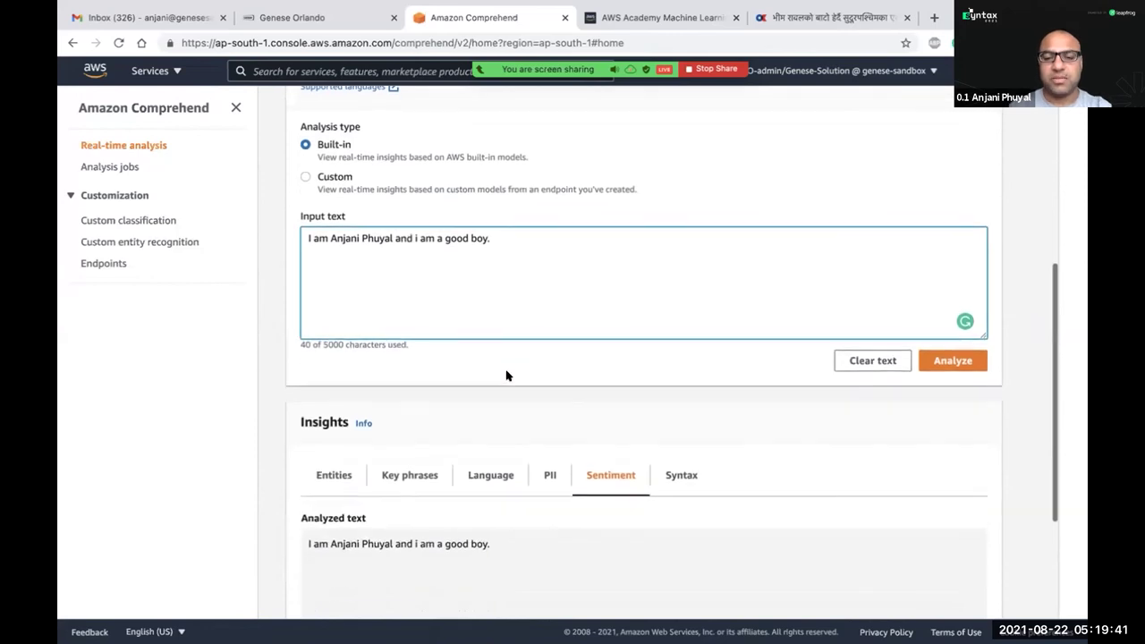
Show the Syntax results tagging each word's part of speech.
{"action": "left_click", "coordinate": [678, 279]}
{"action": "scroll", "coordinate": [578, 408], "scroll_direction": "down", "scroll_amount": 4}
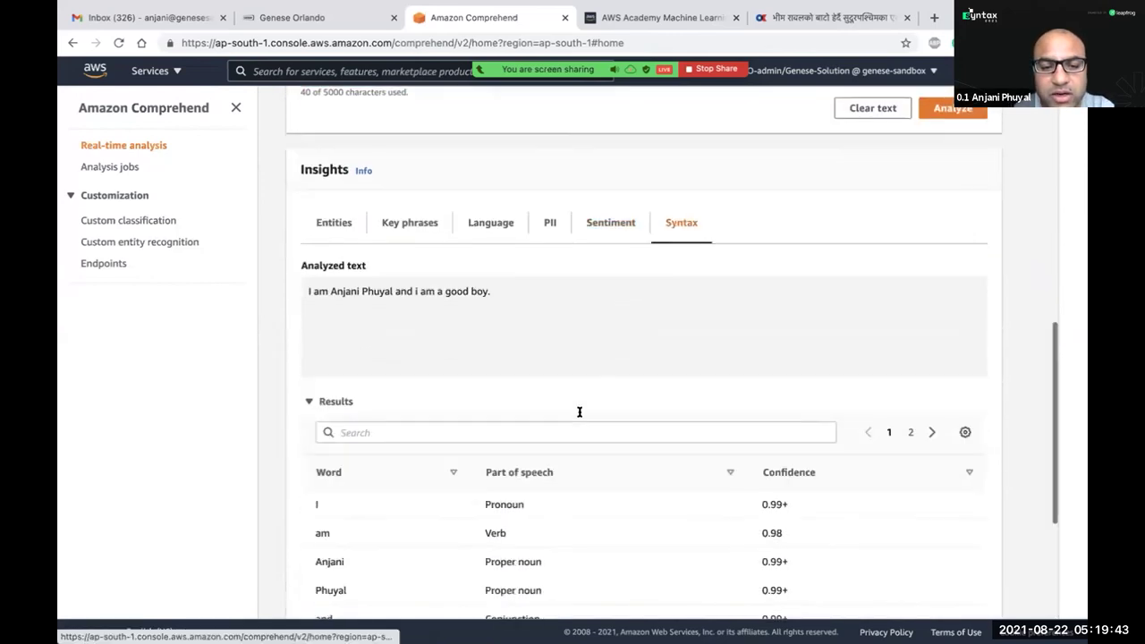
{"action": "scroll", "coordinate": [474, 400], "scroll_direction": "down", "scroll_amount": 3}
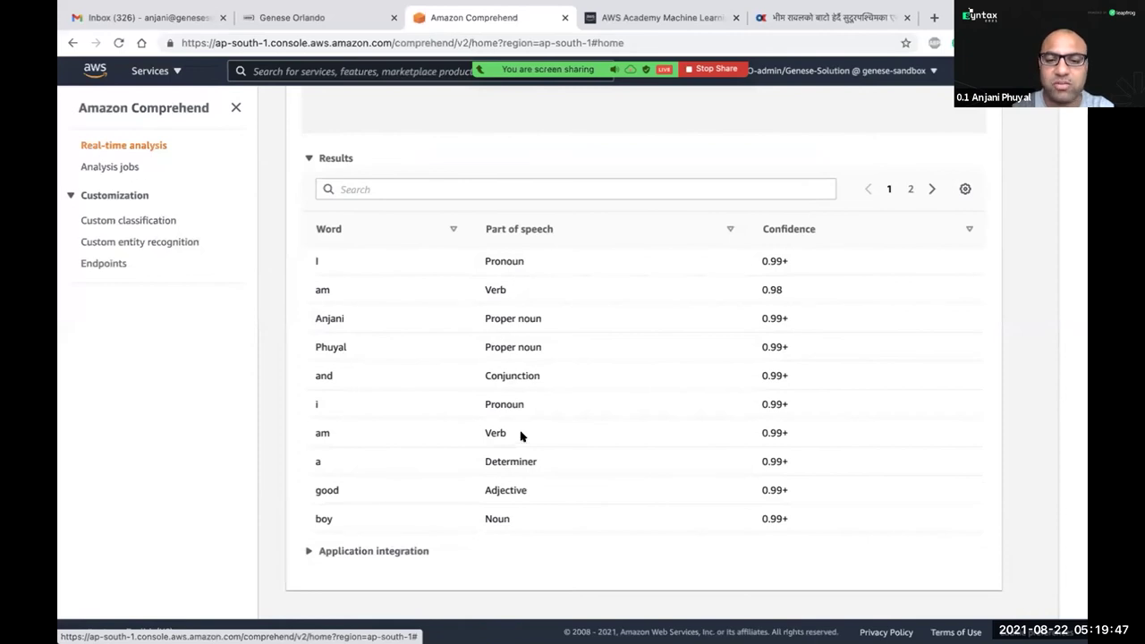
{"action": "scroll", "coordinate": [522, 435], "scroll_direction": "up", "scroll_amount": 4}
Back on Entities, expand Application integration to review the DetectEntities API call and response.
{"action": "left_click", "coordinate": [322, 168]}
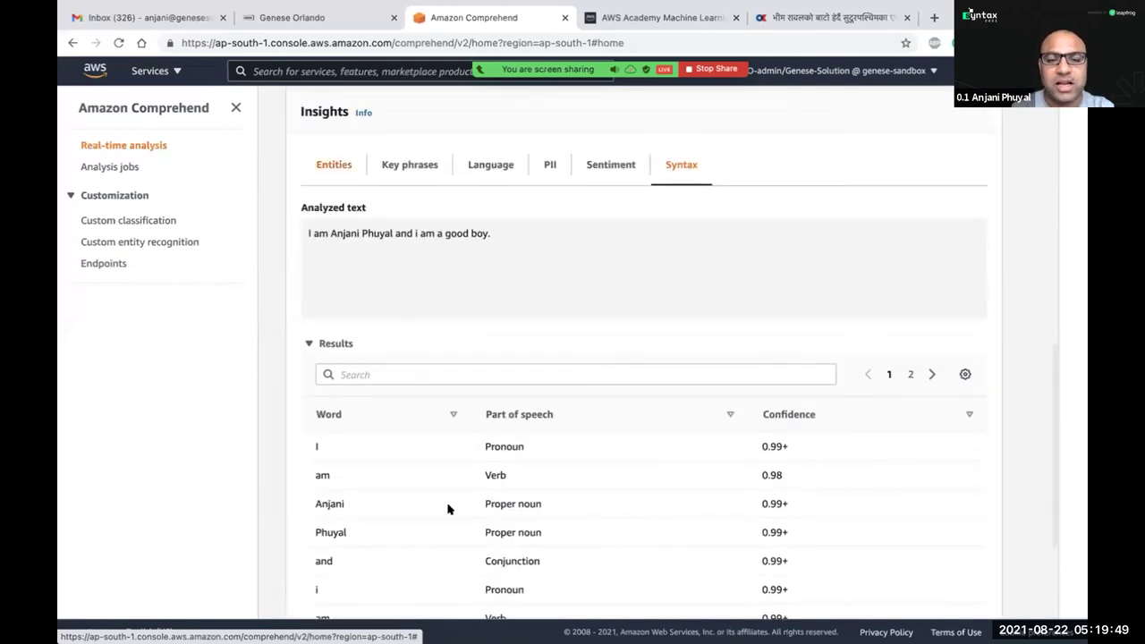
{"action": "left_click", "coordinate": [376, 549]}
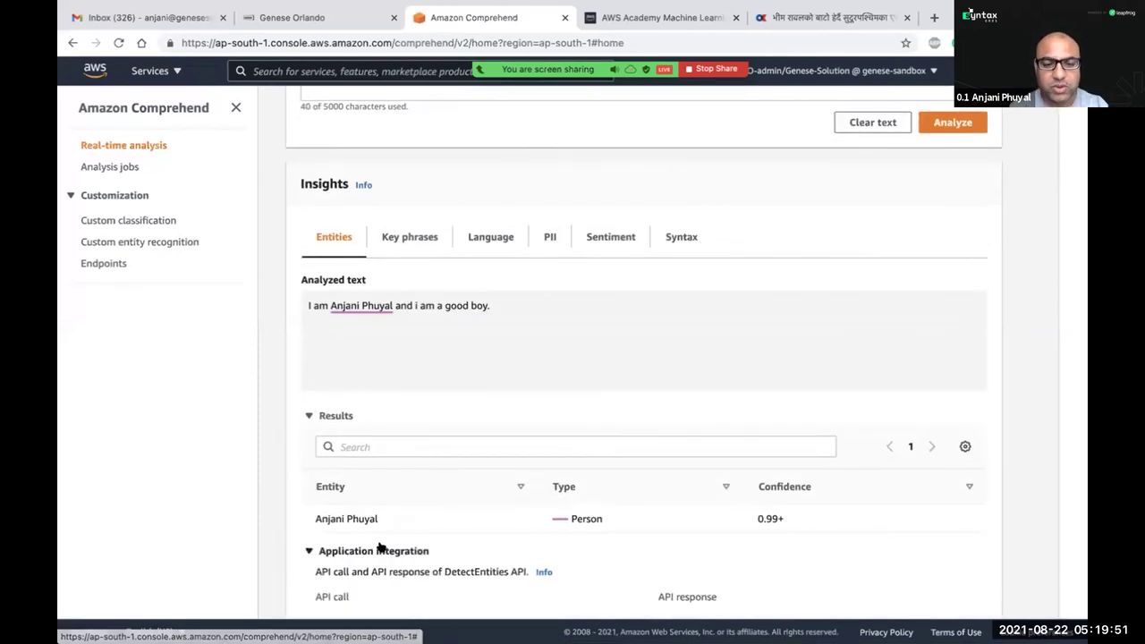
{"action": "scroll", "coordinate": [391, 521], "scroll_direction": "down", "scroll_amount": 4}
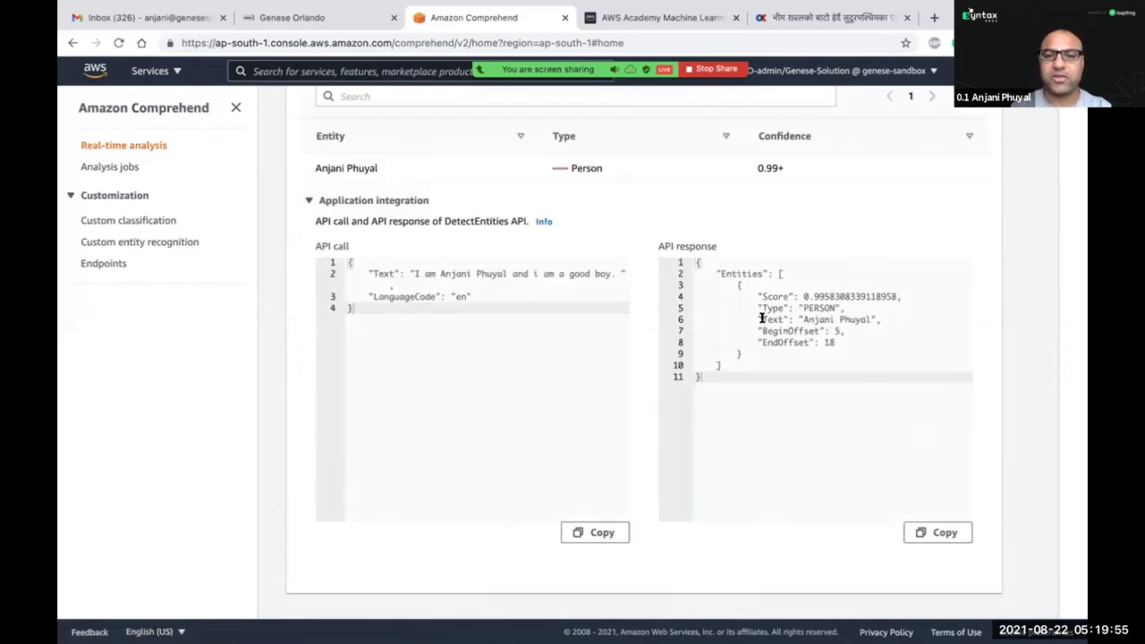
{"action": "scroll", "coordinate": [478, 307], "scroll_direction": "up", "scroll_amount": 8}
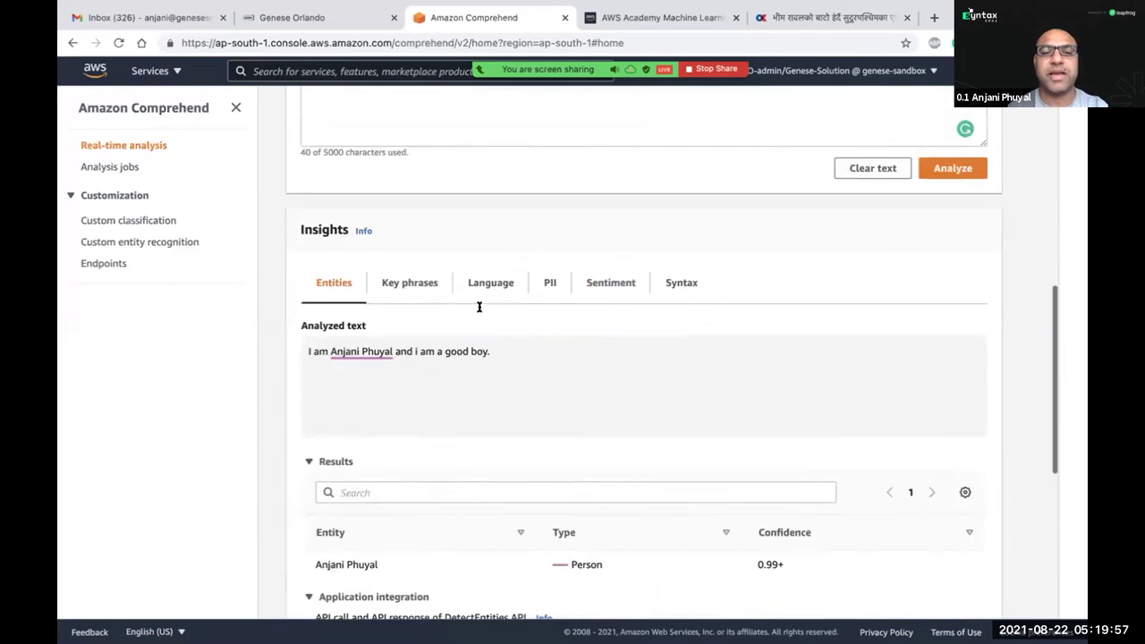
{"action": "scroll", "coordinate": [478, 307], "scroll_direction": "down", "scroll_amount": 1}
Replace the sentence's final period with 'but i sometimes get upset when people don't mute their mic' and re-analyze.
{"action": "left_click", "coordinate": [550, 388]}
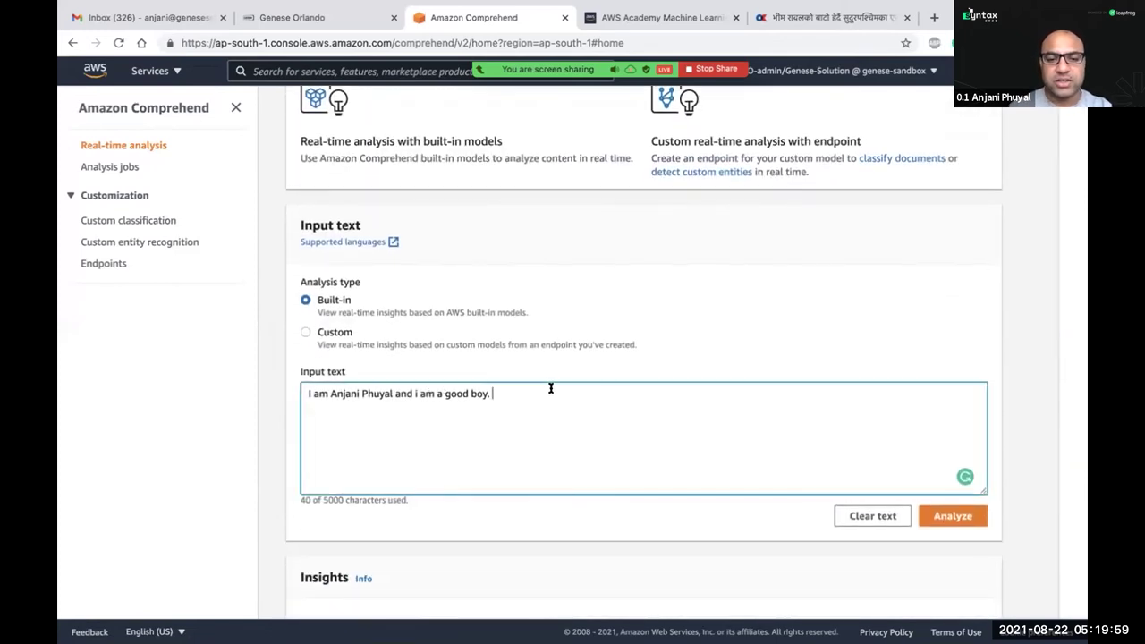
{"action": "key", "text": "BackSpace"}
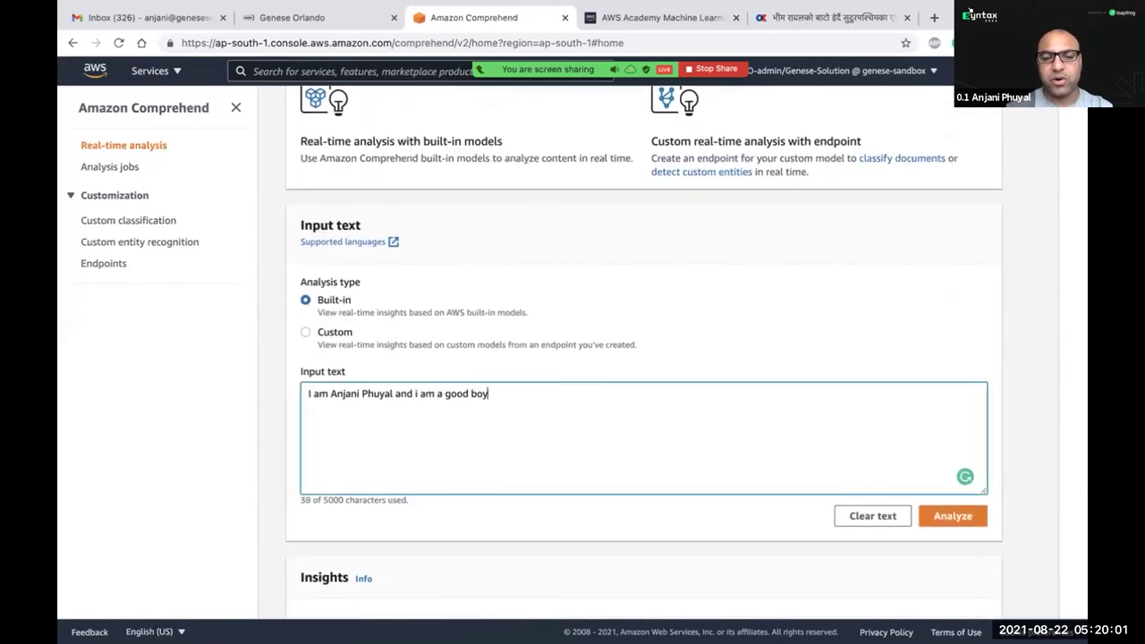
{"action": "type", "text": "but i "}
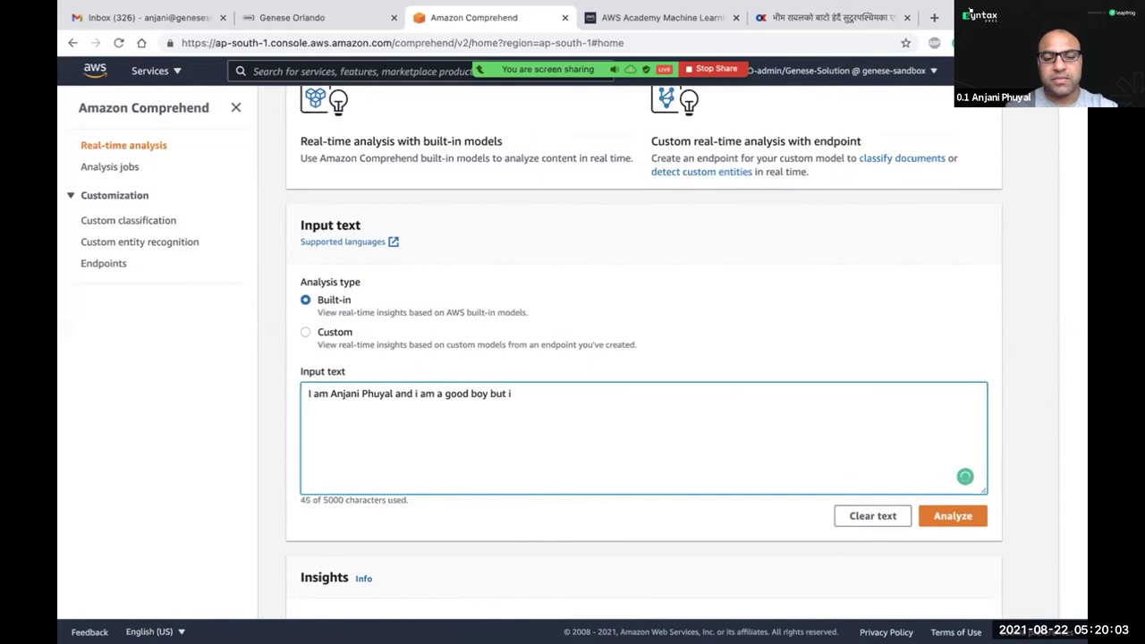
{"action": "type", "text": "sometimes "}
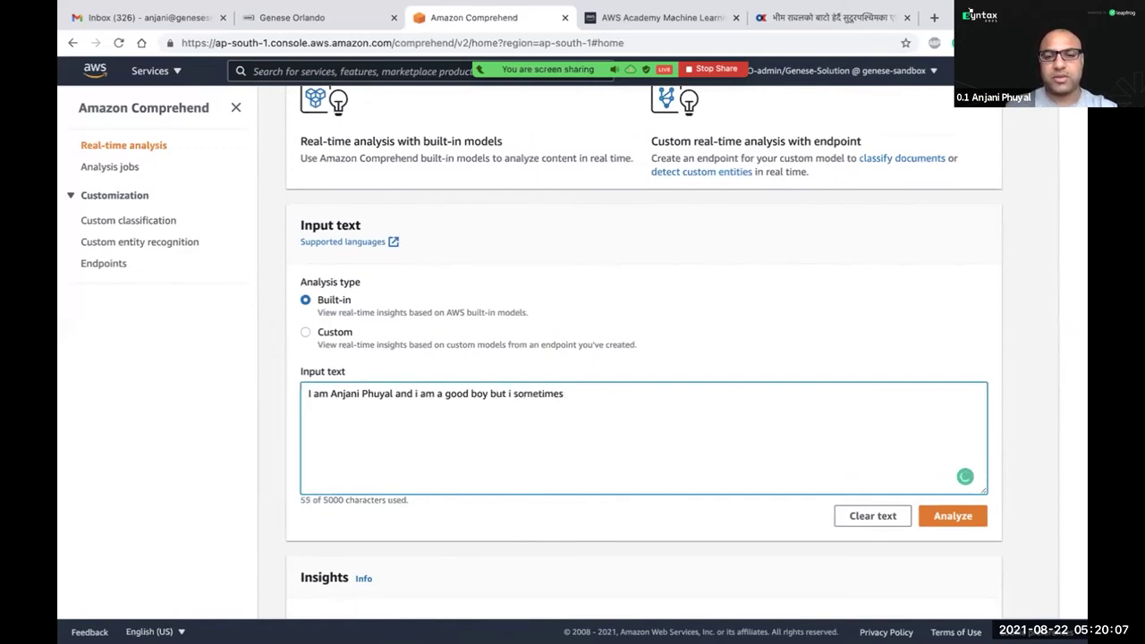
{"action": "type", "text": "get upset "}
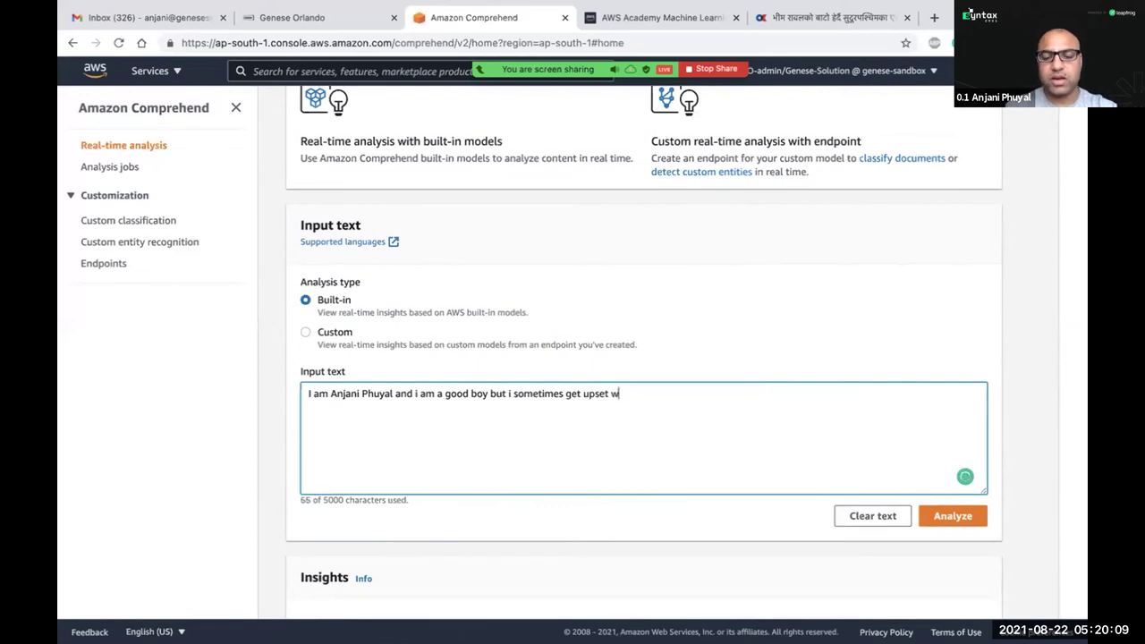
{"action": "type", "text": "when people "}
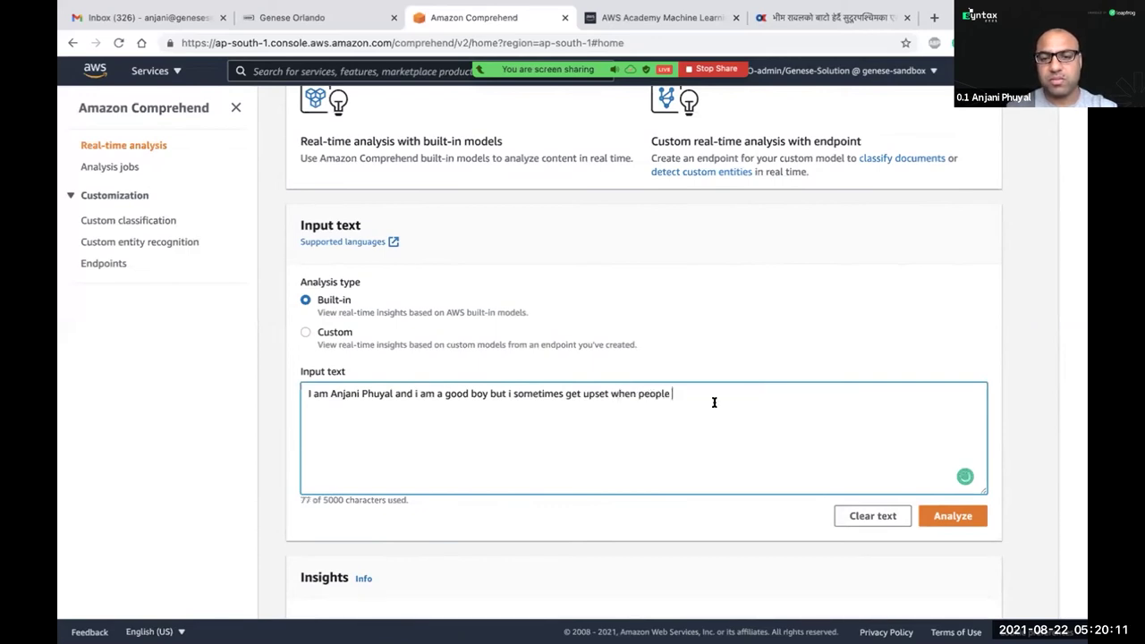
{"action": "type", "text": "don"}
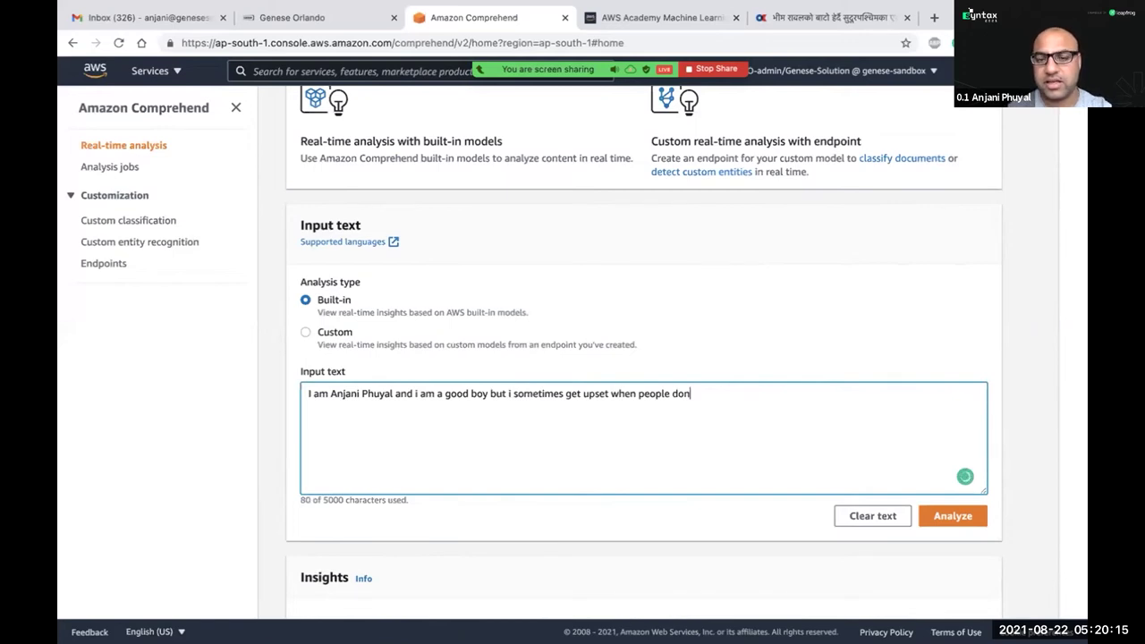
{"action": "type", "text": "'t mute their mic"}
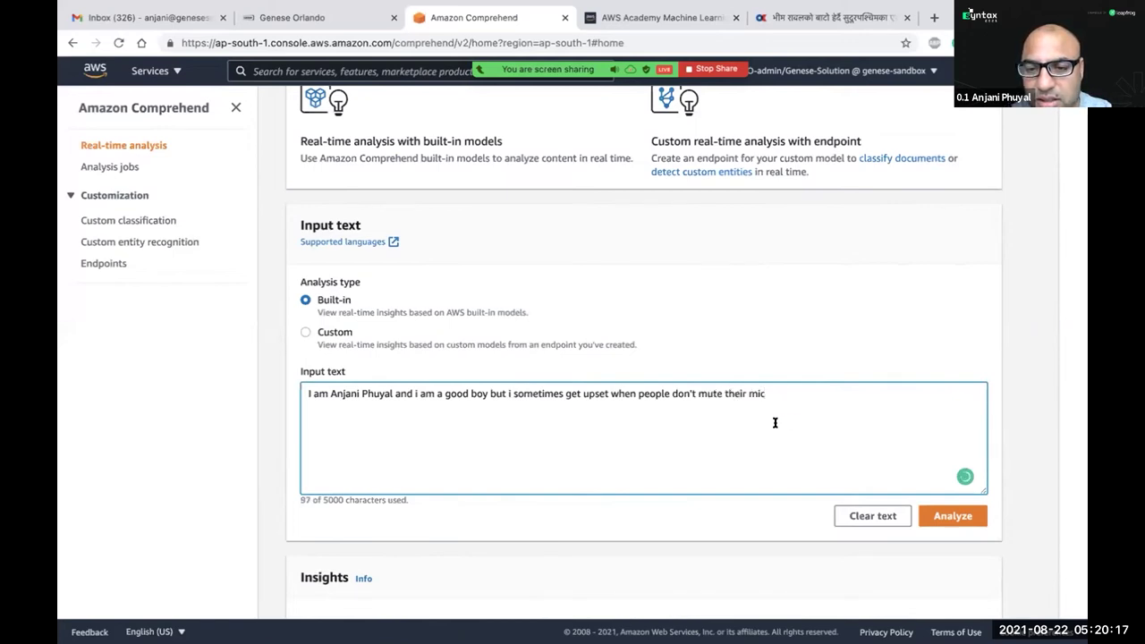
{"action": "left_click", "coordinate": [944, 517]}
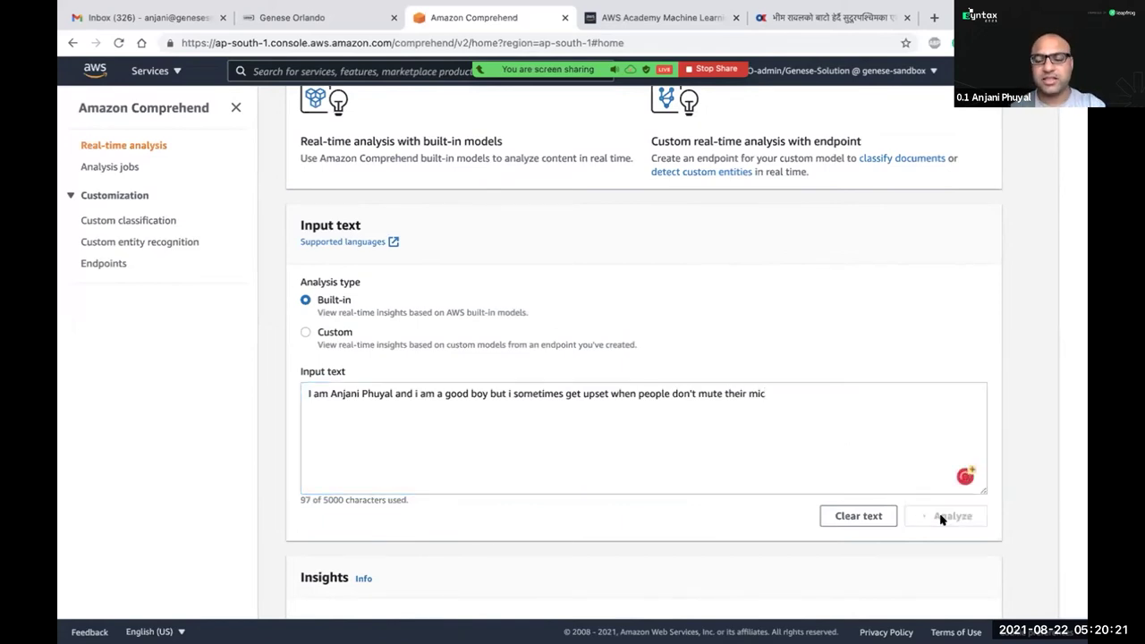
Show the Sentiment results (Mixed 0.70) and highlight the Negative 0.12 confidence.
{"action": "scroll", "coordinate": [576, 422], "scroll_direction": "down", "scroll_amount": 5}
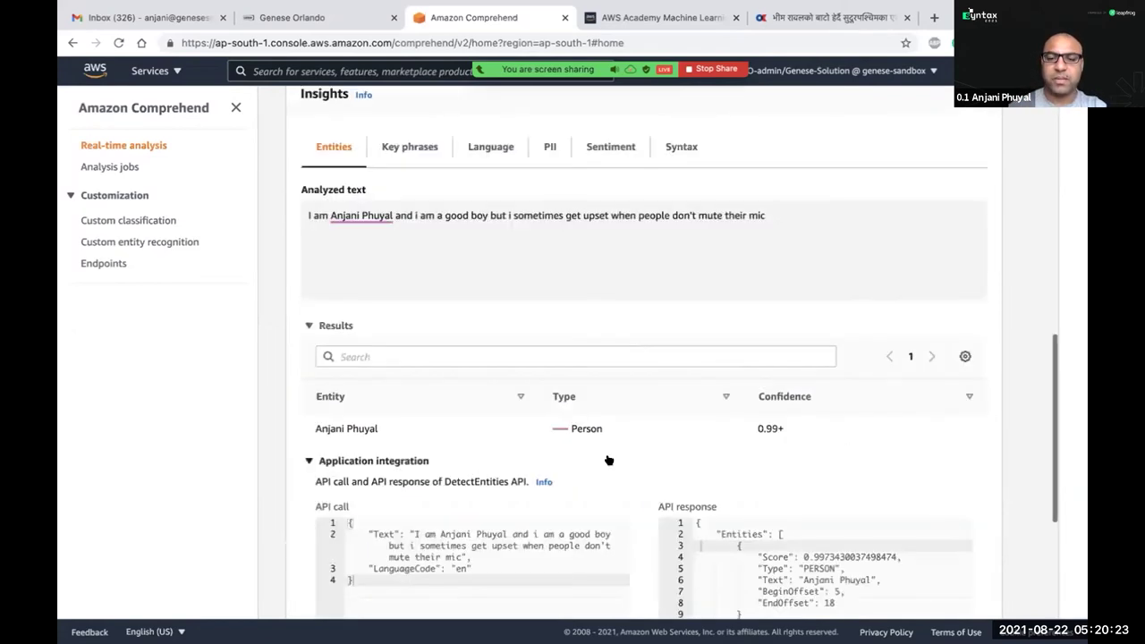
{"action": "scroll", "coordinate": [575, 419], "scroll_direction": "up", "scroll_amount": 1}
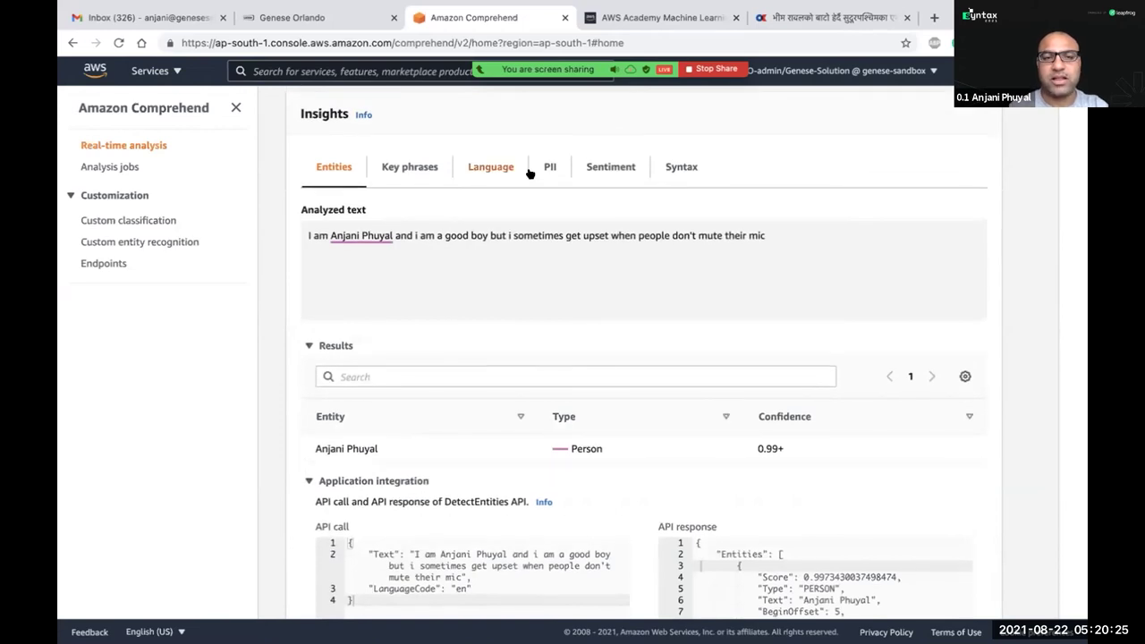
{"action": "left_click", "coordinate": [606, 168]}
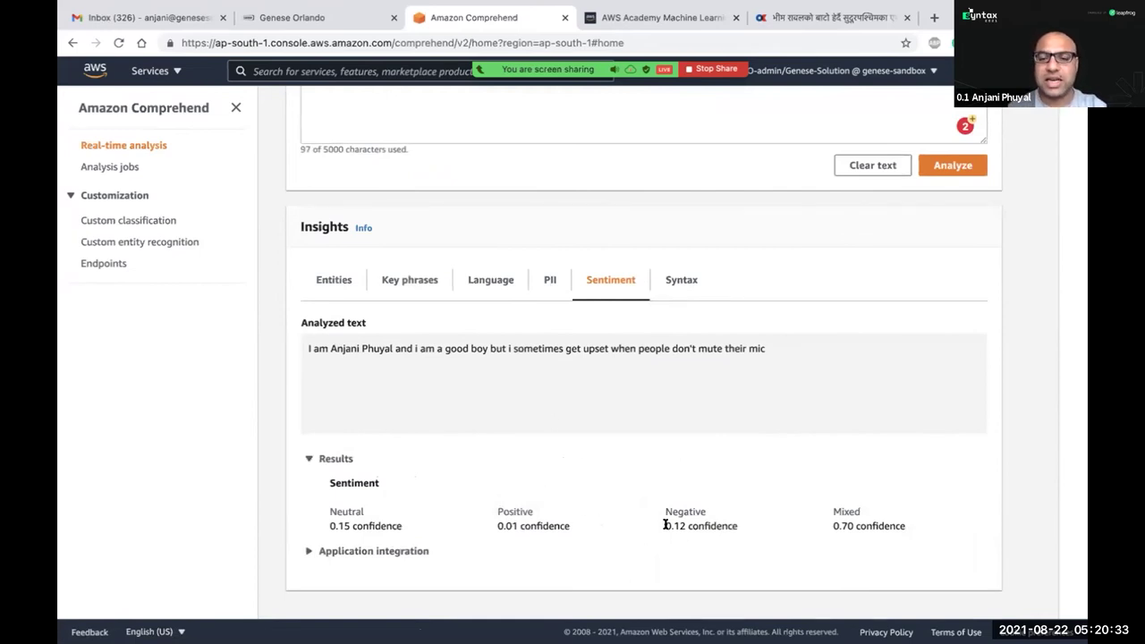
{"action": "left_click_drag", "start_coordinate": [665, 525], "coordinate": [739, 528]}
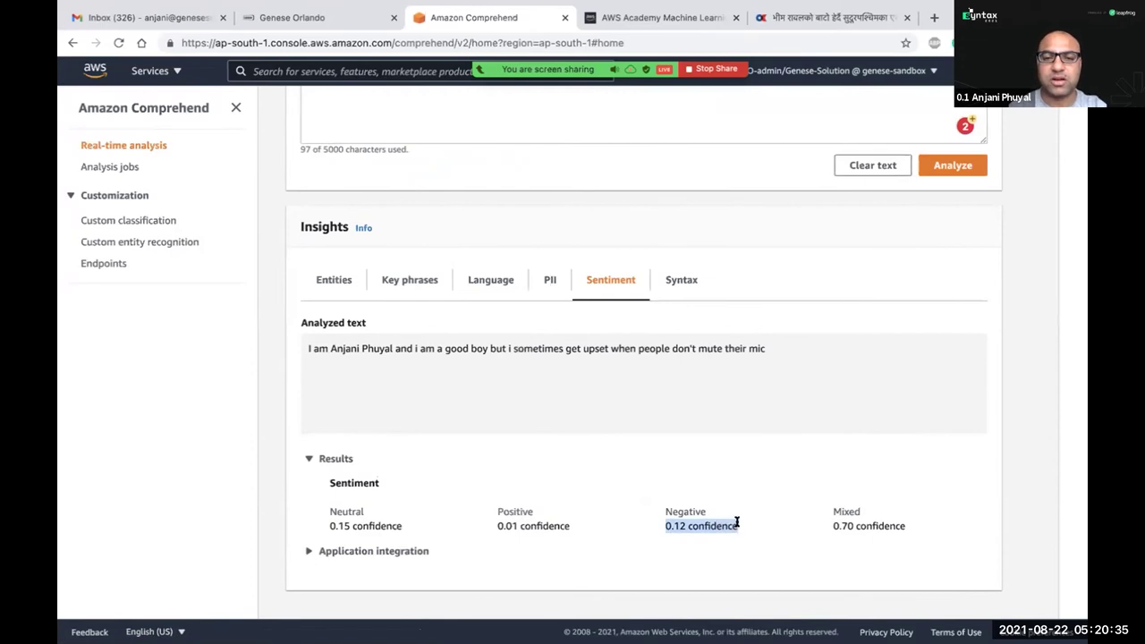
Scroll through the sentiment scores and put focus back in the input sentence.
{"action": "scroll", "coordinate": [701, 497], "scroll_direction": "up", "scroll_amount": 1}
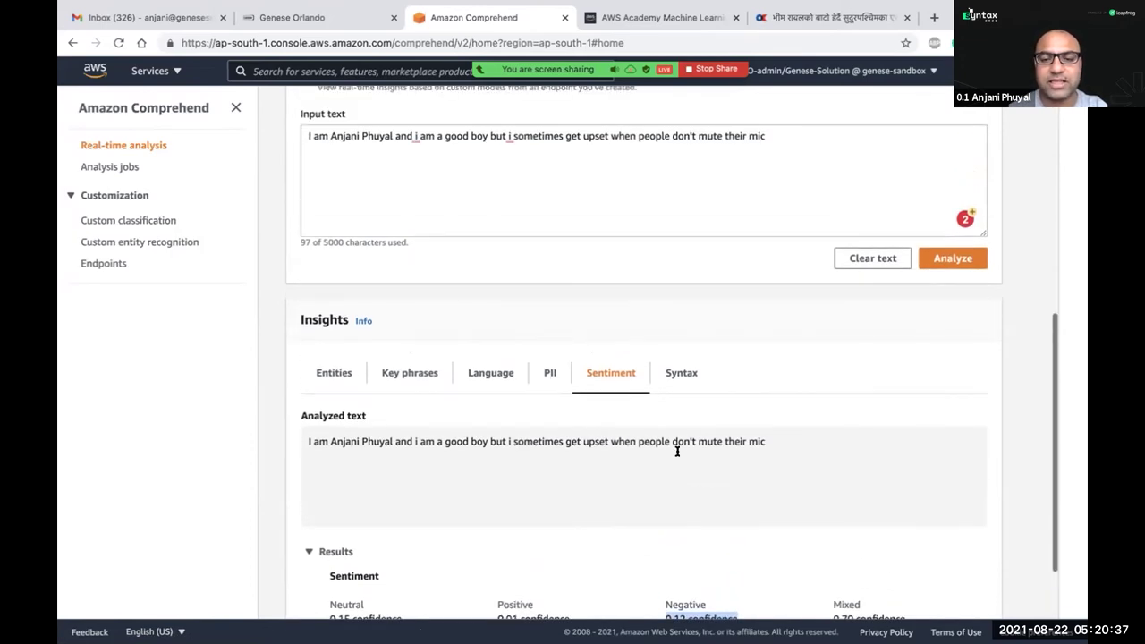
{"action": "scroll", "coordinate": [599, 414], "scroll_direction": "up", "scroll_amount": 1}
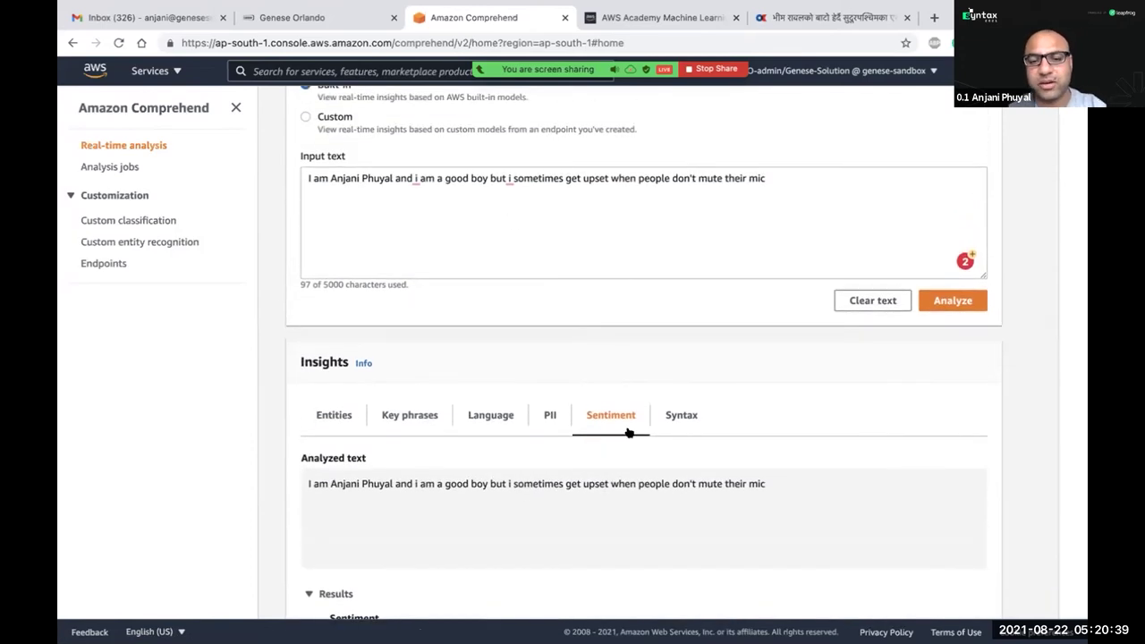
{"action": "scroll", "coordinate": [626, 524], "scroll_direction": "down", "scroll_amount": 1}
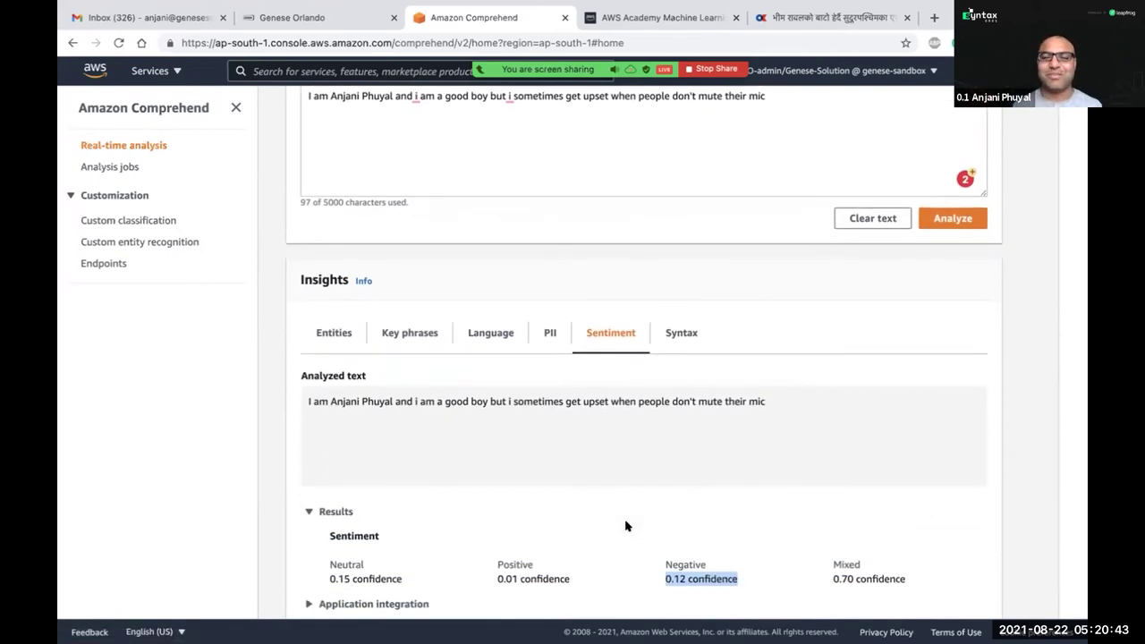
{"action": "scroll", "coordinate": [626, 526], "scroll_direction": "down", "scroll_amount": 1}
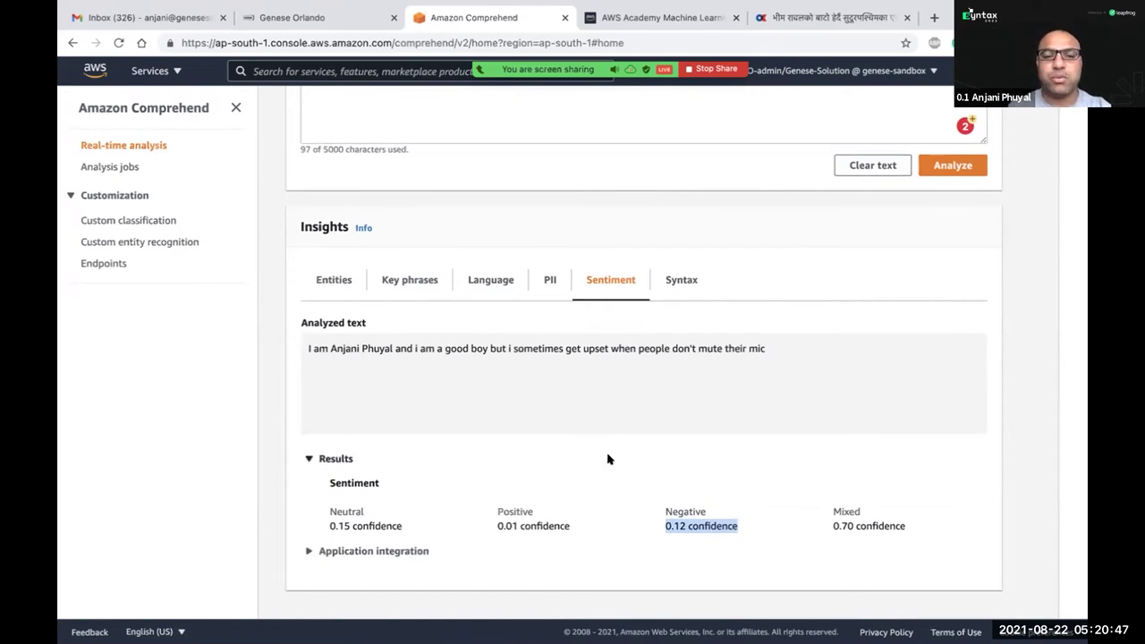
{"action": "scroll", "coordinate": [544, 426], "scroll_direction": "up", "scroll_amount": 1}
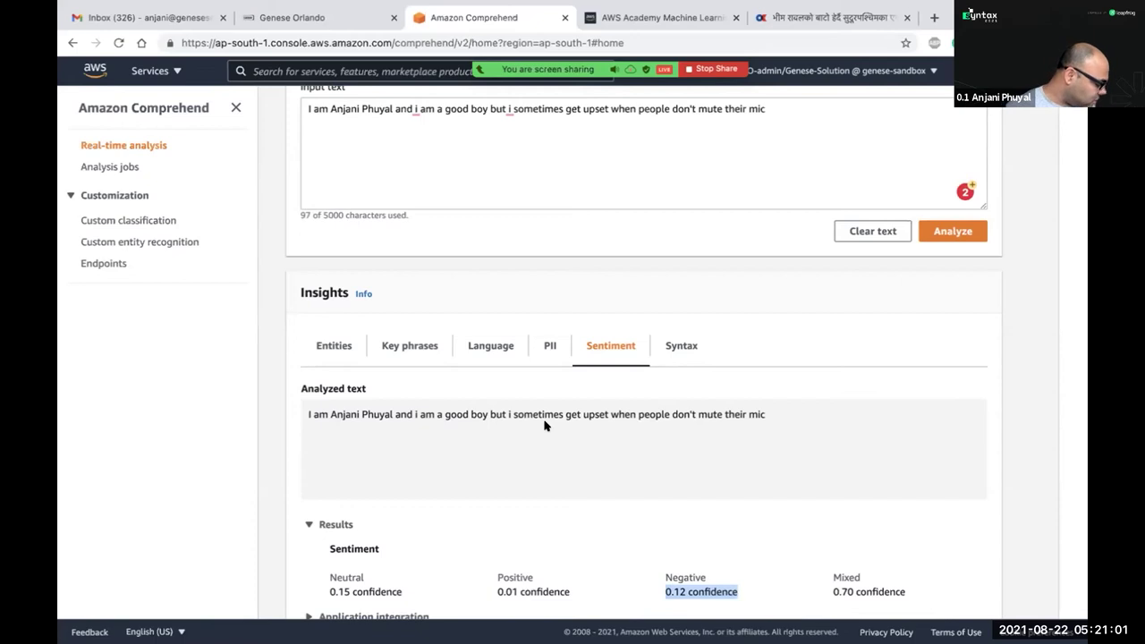
{"action": "scroll", "coordinate": [526, 340], "scroll_direction": "up", "scroll_amount": 2}
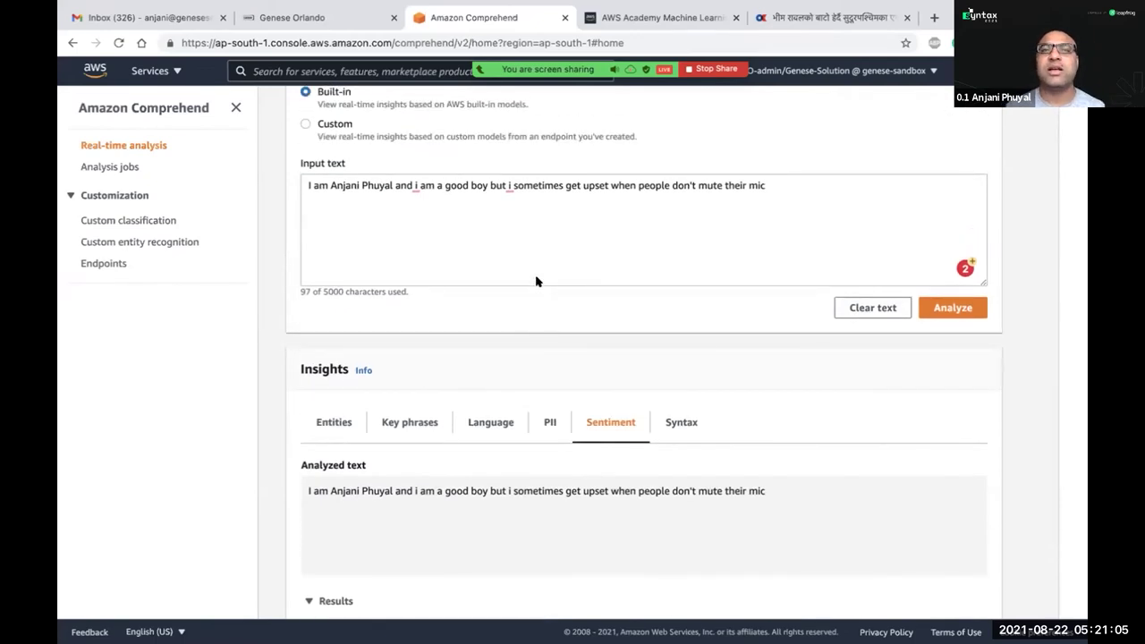
{"action": "left_click", "coordinate": [534, 267]}
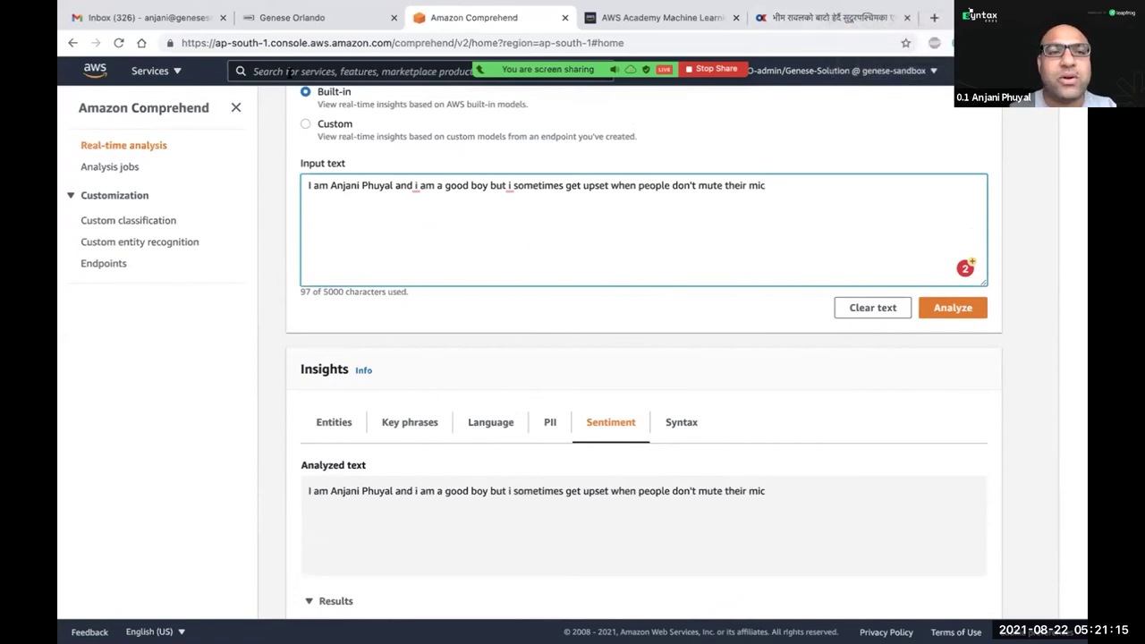
Advance past the SageMaker slides to AWS Academy and play its embedded video full screen.
{"action": "key", "text": "ctrl+Left"}
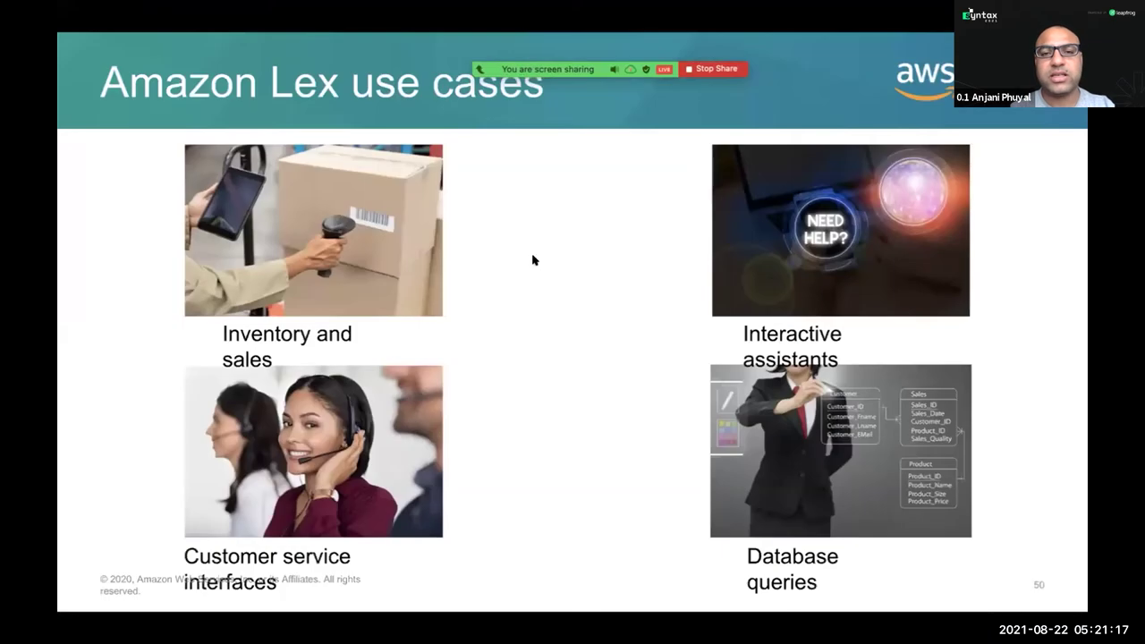
{"action": "key", "text": "Right"}
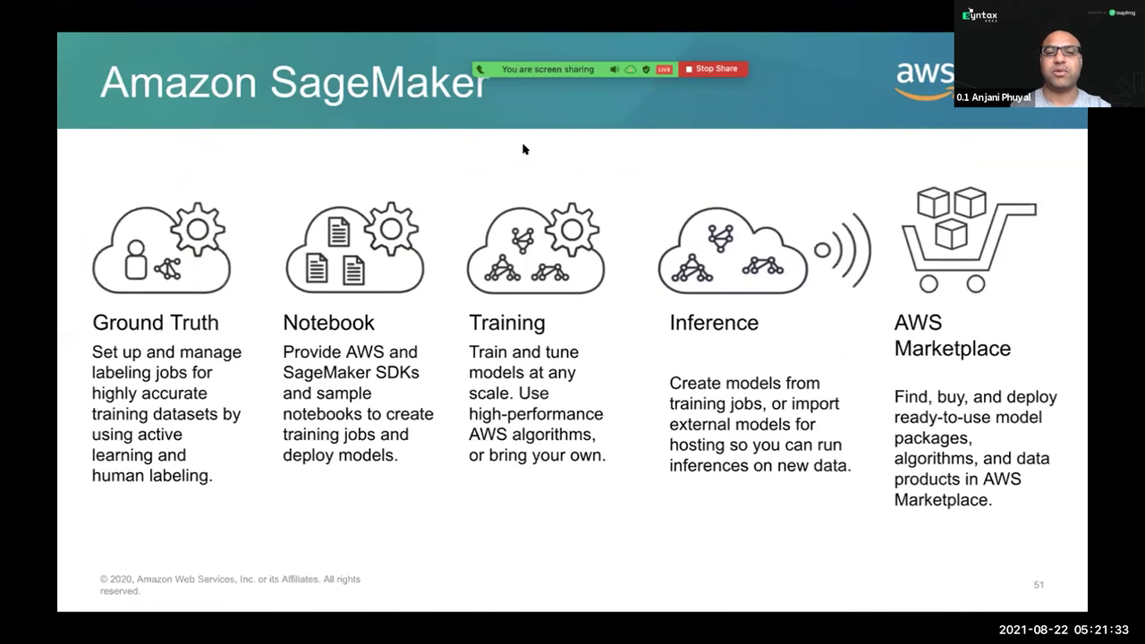
{"action": "key", "text": "Right"}
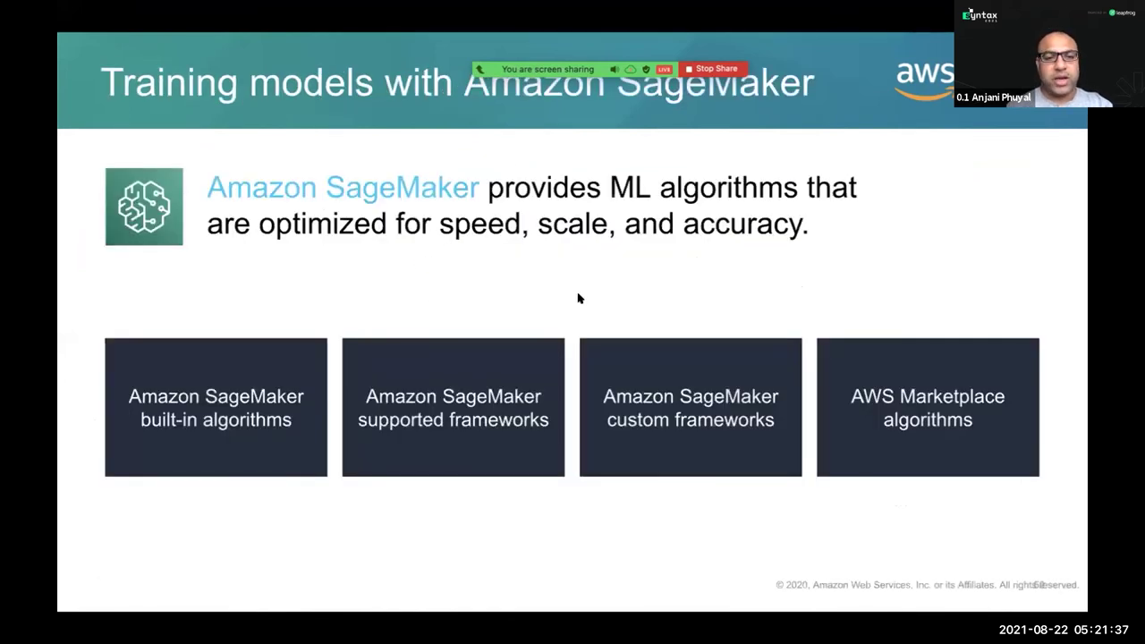
{"action": "key", "text": "Right"}
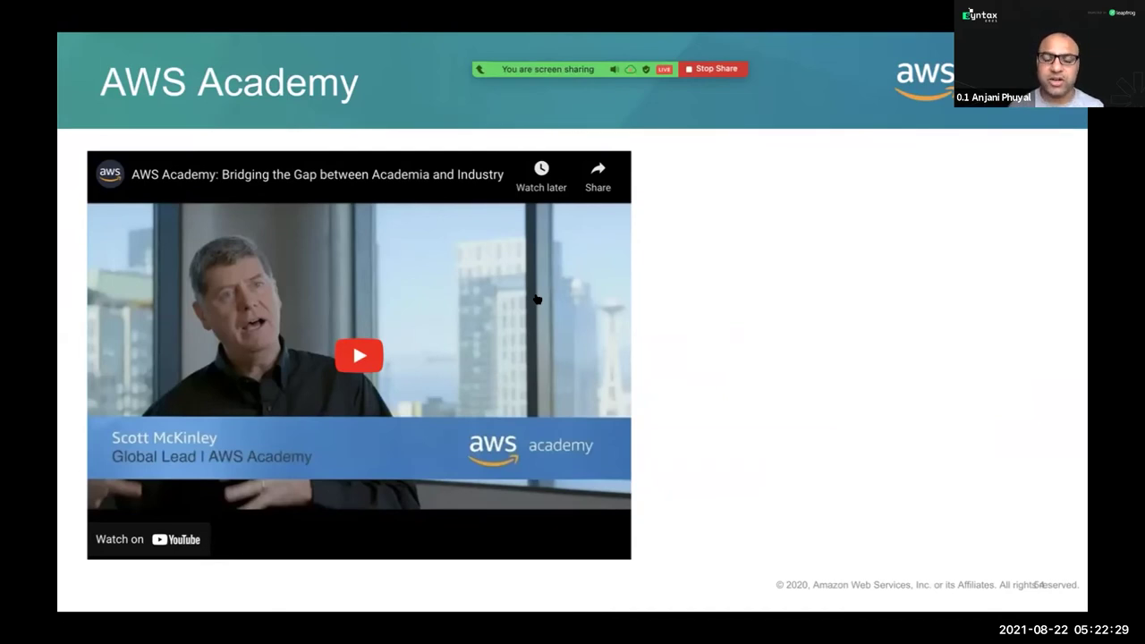
{"action": "left_click", "coordinate": [356, 351]}
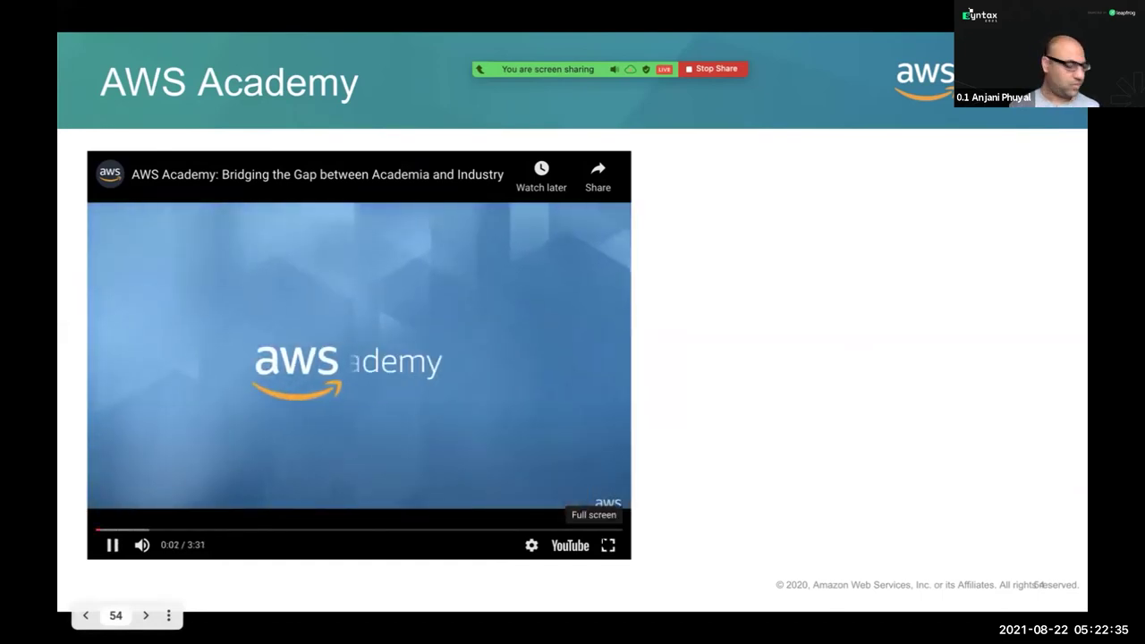
{"action": "left_click", "coordinate": [608, 544]}
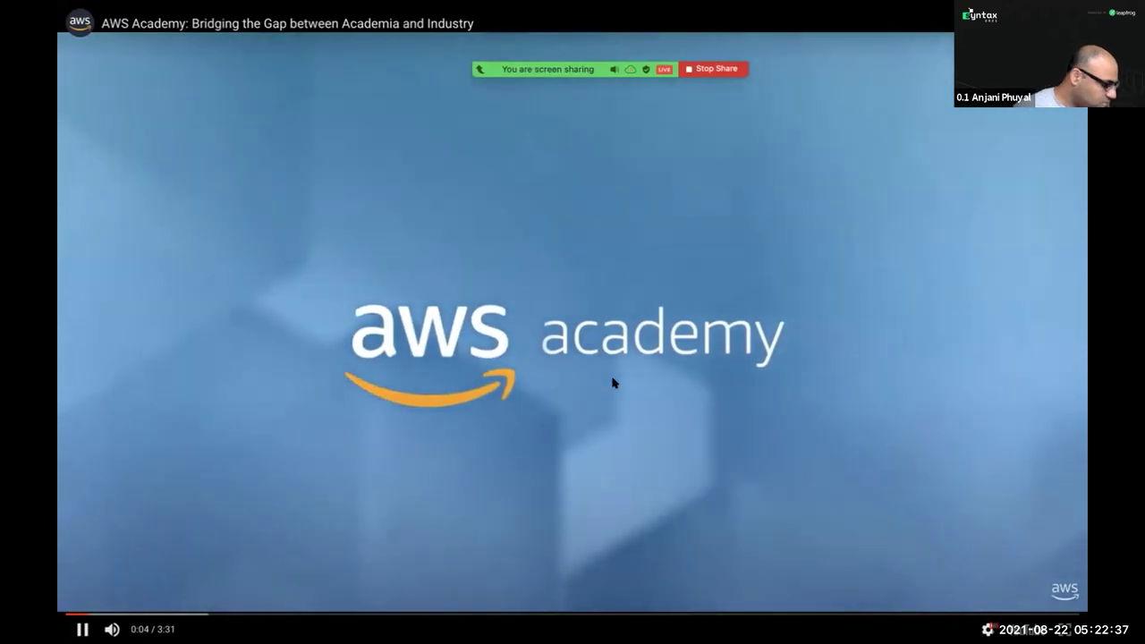